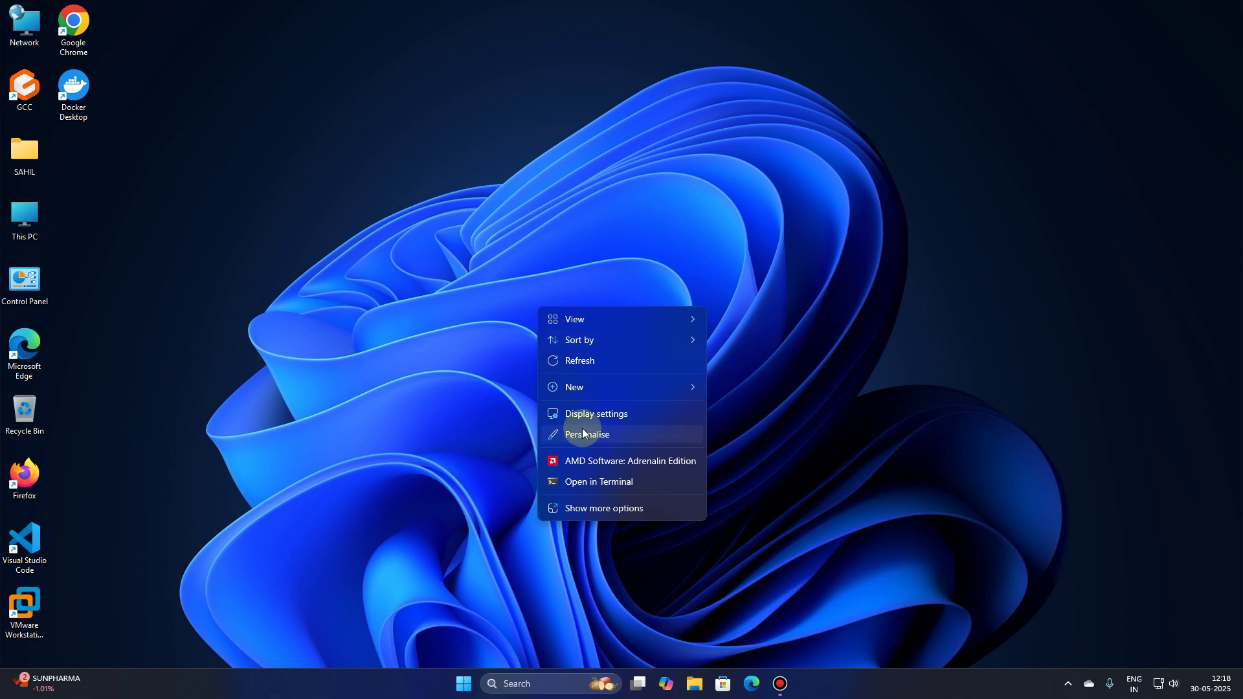
Step: Open the Remote Desktop page of Windows Settings from the System About page
{"action": "left_click", "coordinate": [586, 438]}
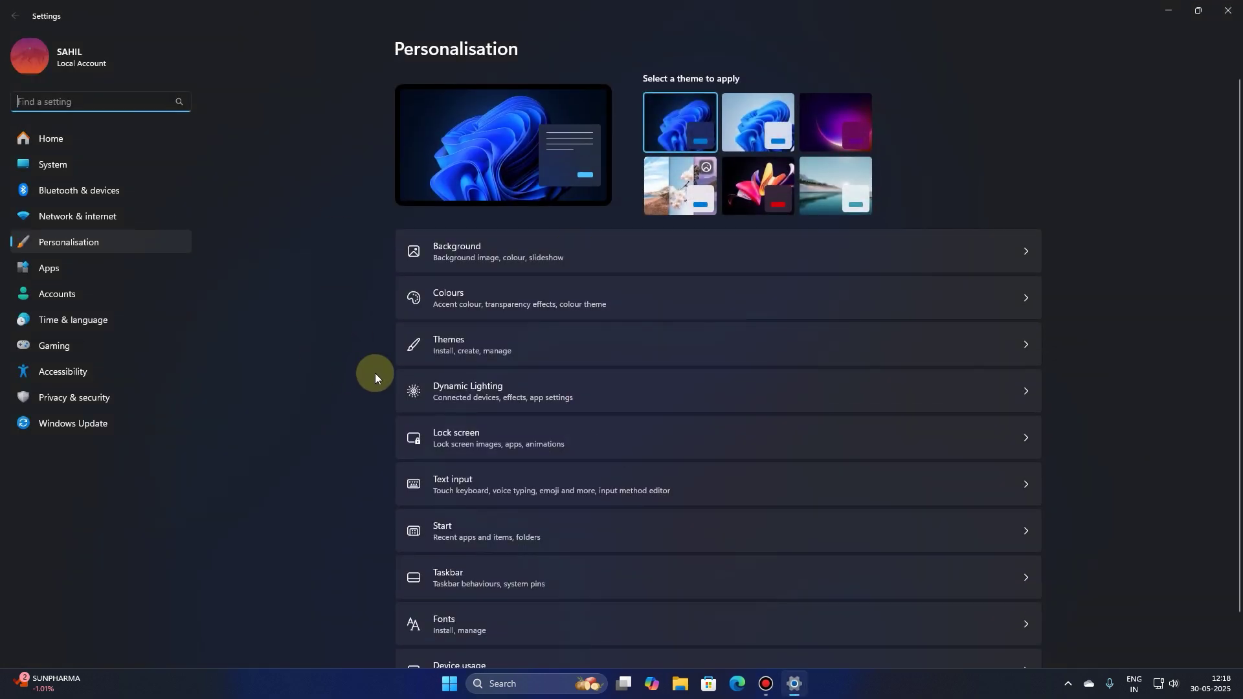
{"action": "left_click", "coordinate": [92, 165]}
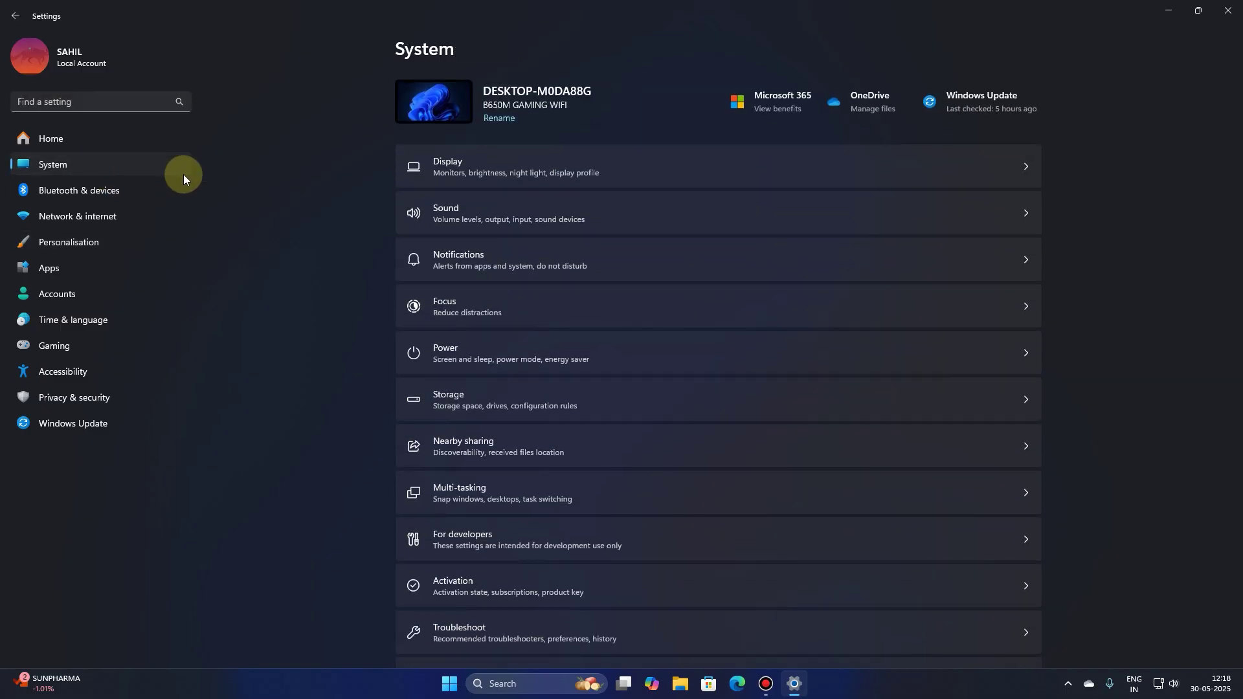
{"action": "left_click_drag", "start_coordinate": [1237, 146], "coordinate": [1224, 394]}
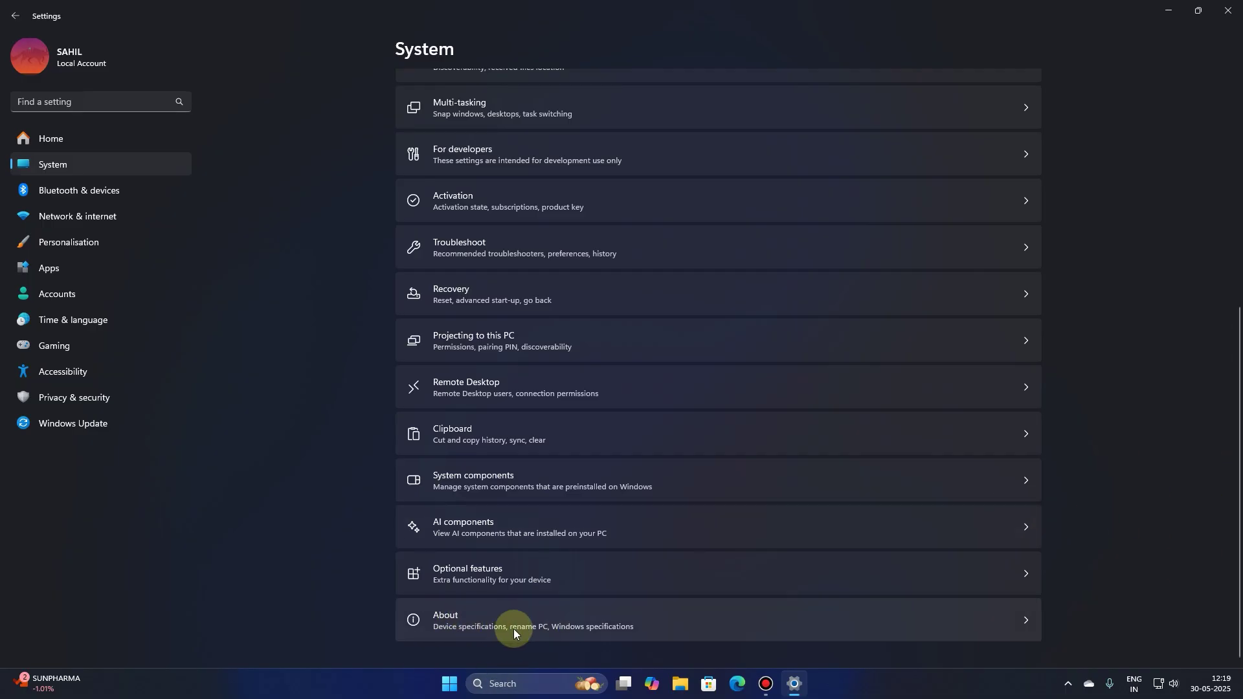
{"action": "left_click", "coordinate": [656, 619]}
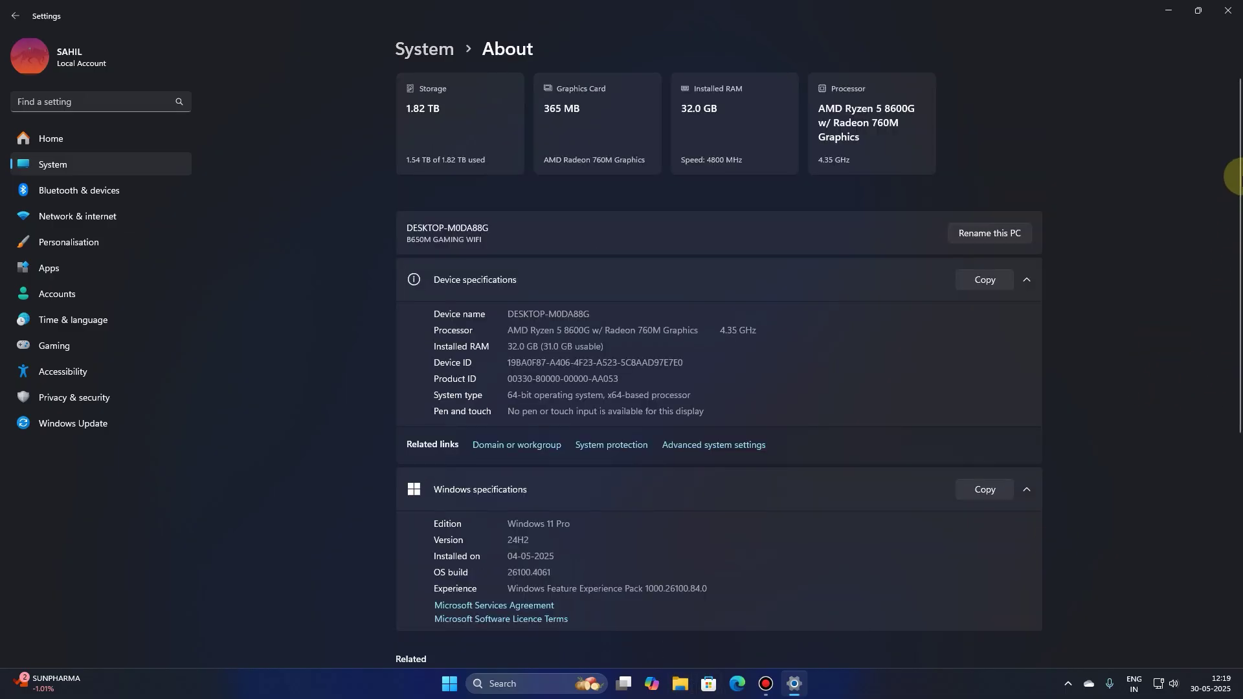
{"action": "left_click_drag", "start_coordinate": [1234, 130], "coordinate": [1215, 448]}
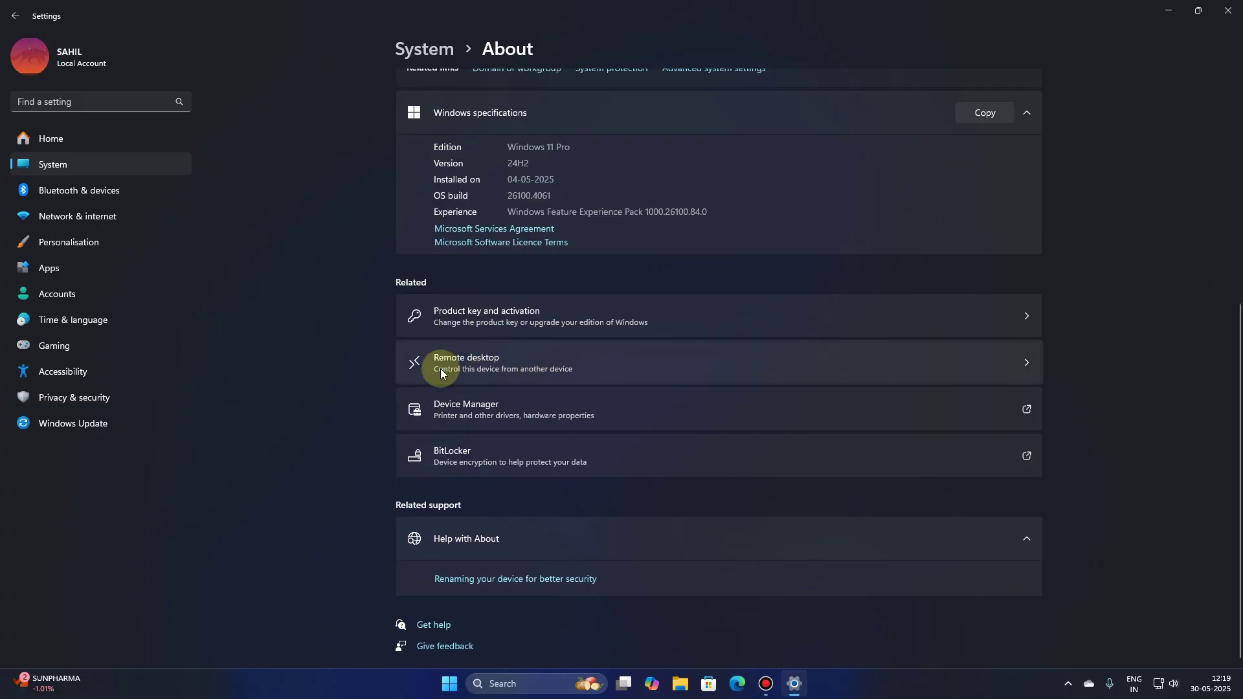
{"action": "left_click", "coordinate": [639, 367]}
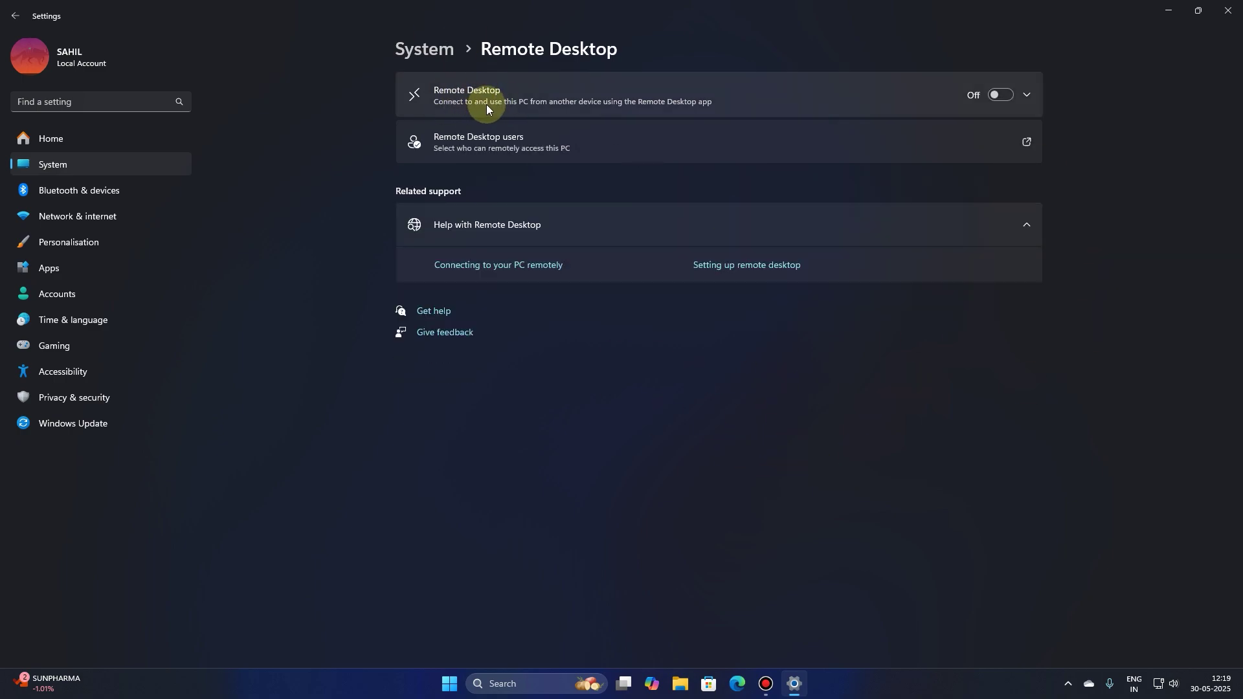
Step: Enable Remote Desktop on this PC, confirm the change and close Settings
{"action": "left_click", "coordinate": [518, 102]}
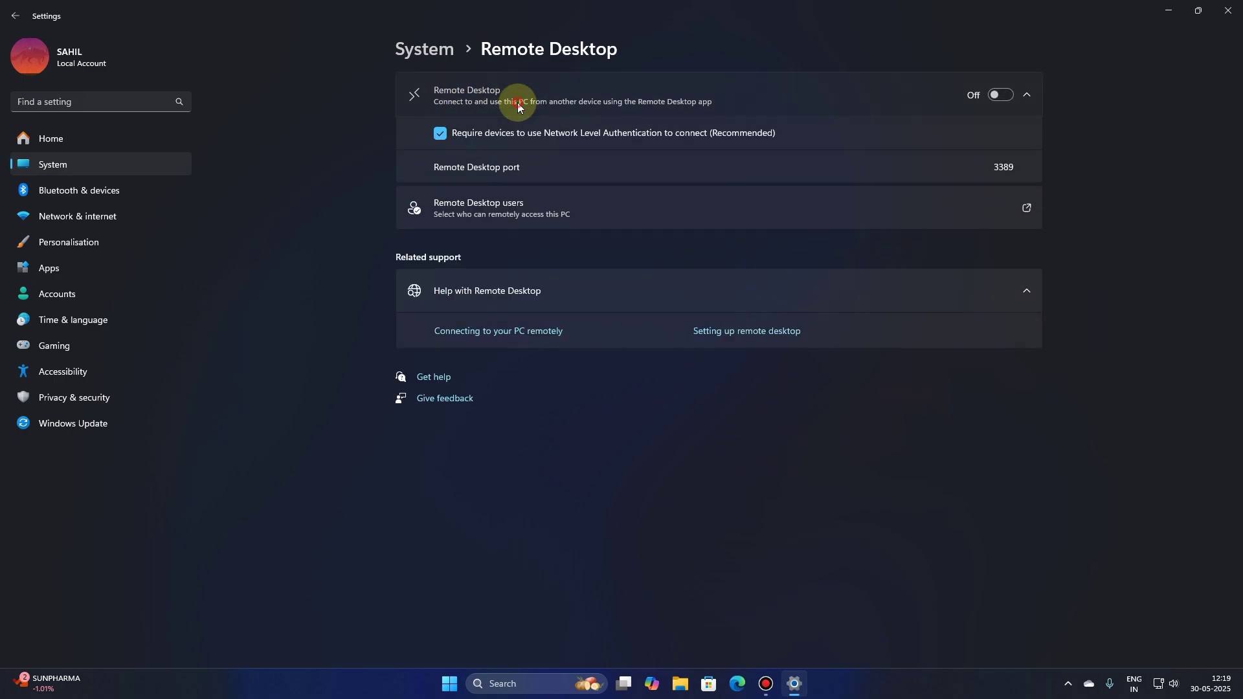
{"action": "left_click", "coordinate": [518, 102]}
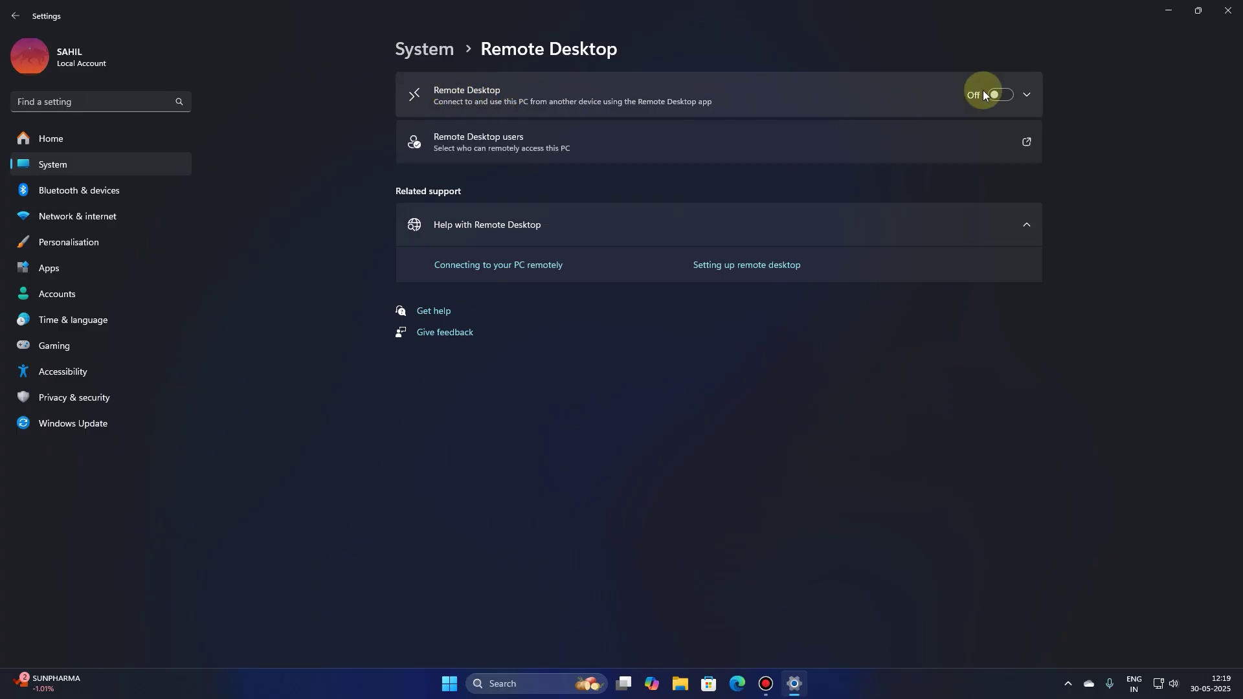
{"action": "left_click", "coordinate": [1005, 95]}
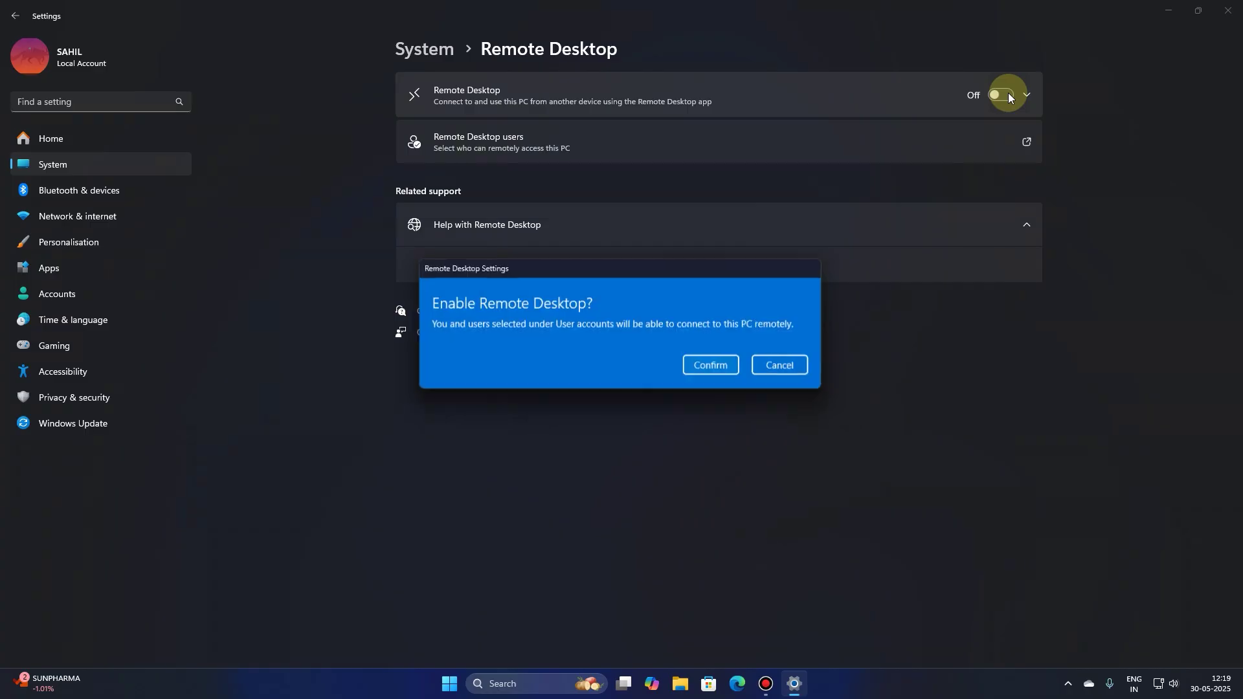
{"action": "left_click", "coordinate": [721, 370]}
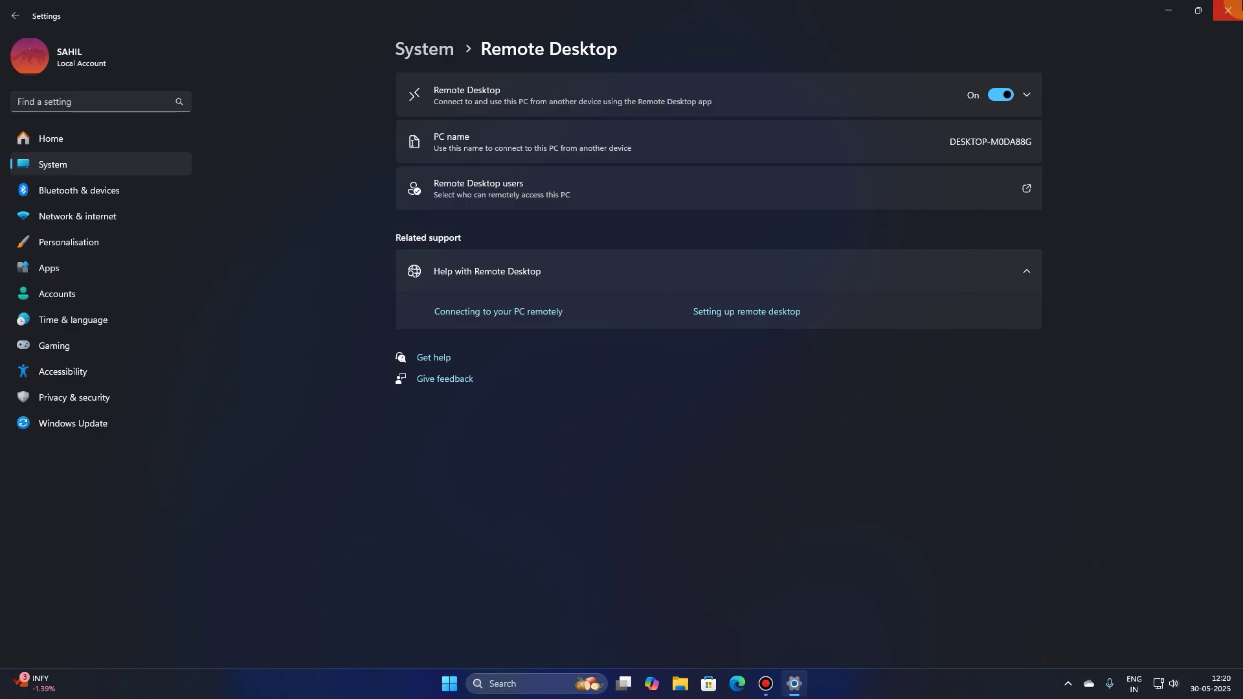
{"action": "left_click", "coordinate": [1228, 11]}
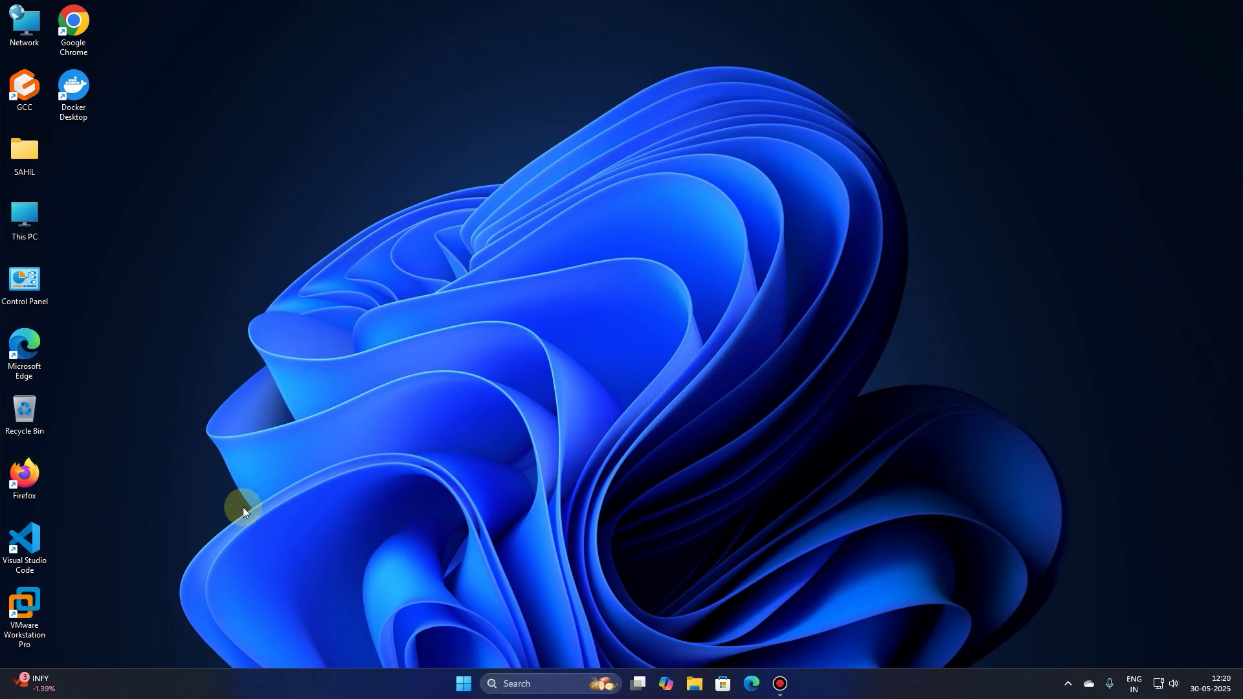
Step: Open Control Panel and go to the change options of the local administrator account under User Accounts
{"action": "double_click", "coordinate": [37, 285]}
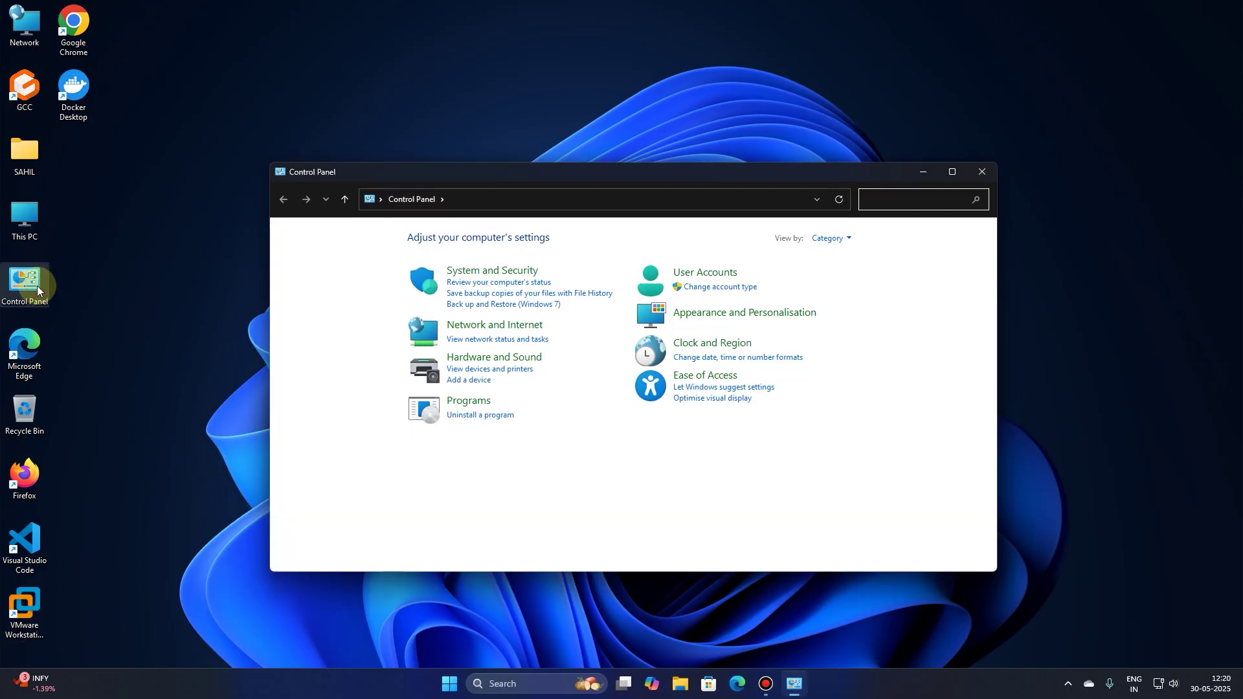
{"action": "left_click", "coordinate": [431, 463]}
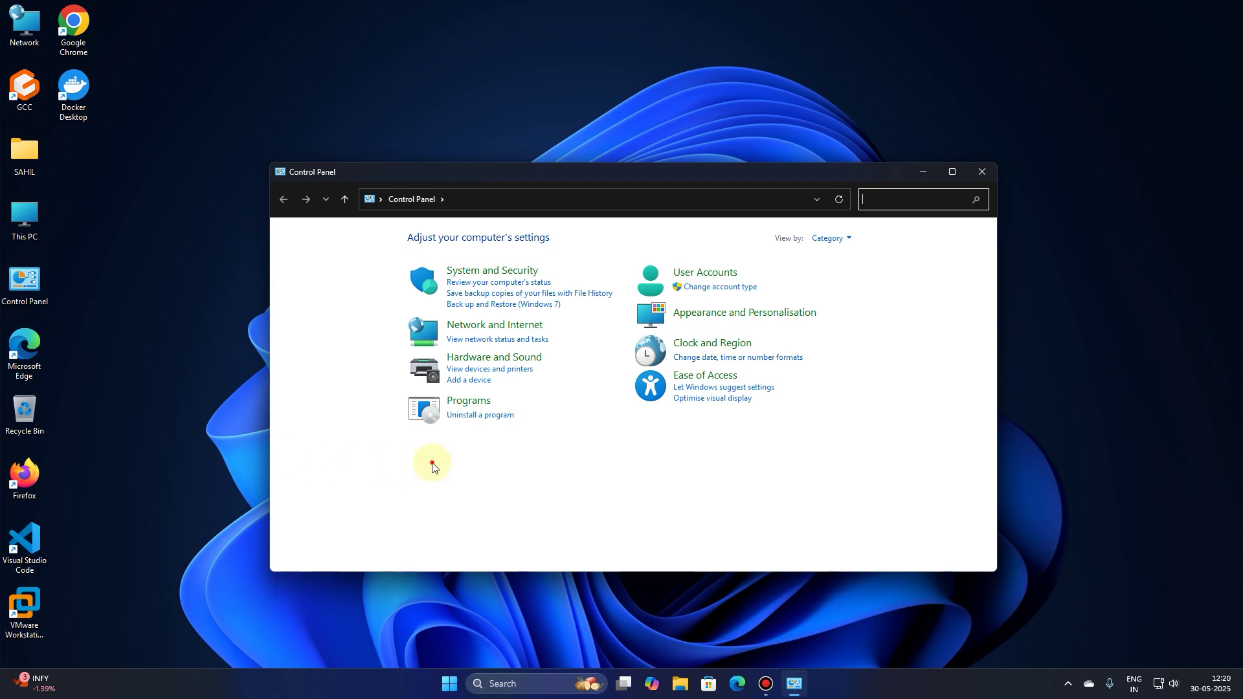
{"action": "left_click", "coordinate": [837, 244]}
{"action": "left_click", "coordinate": [844, 257]}
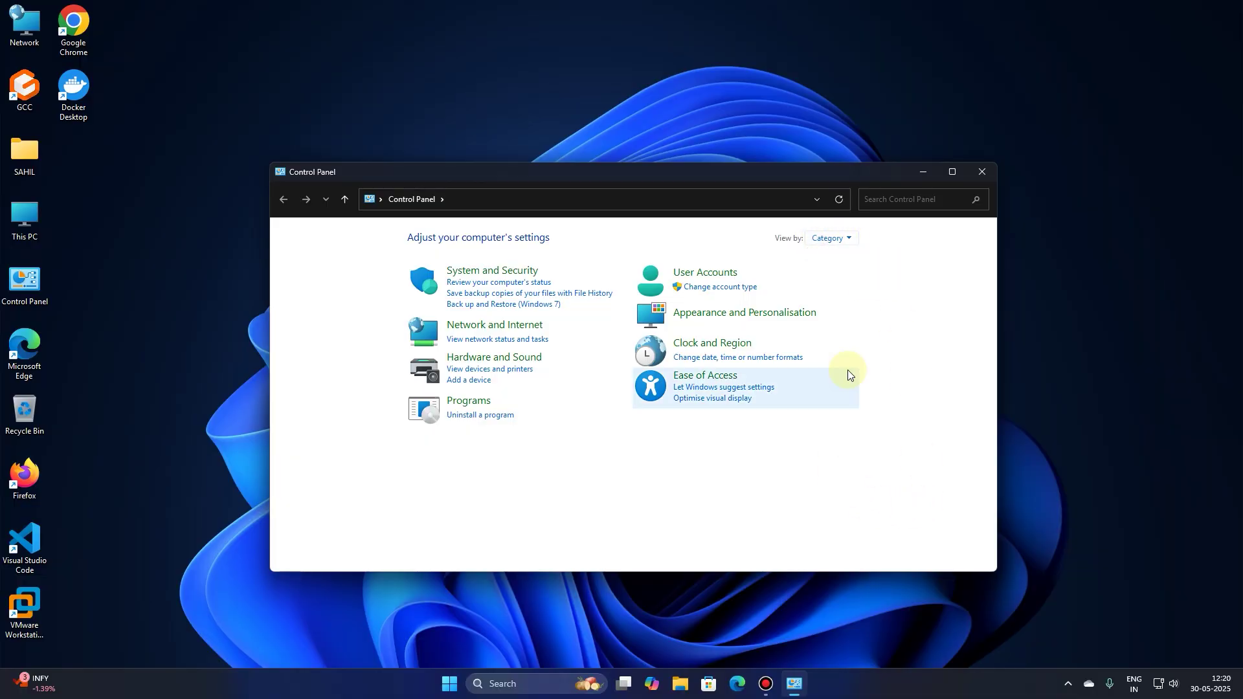
{"action": "left_click", "coordinate": [718, 276]}
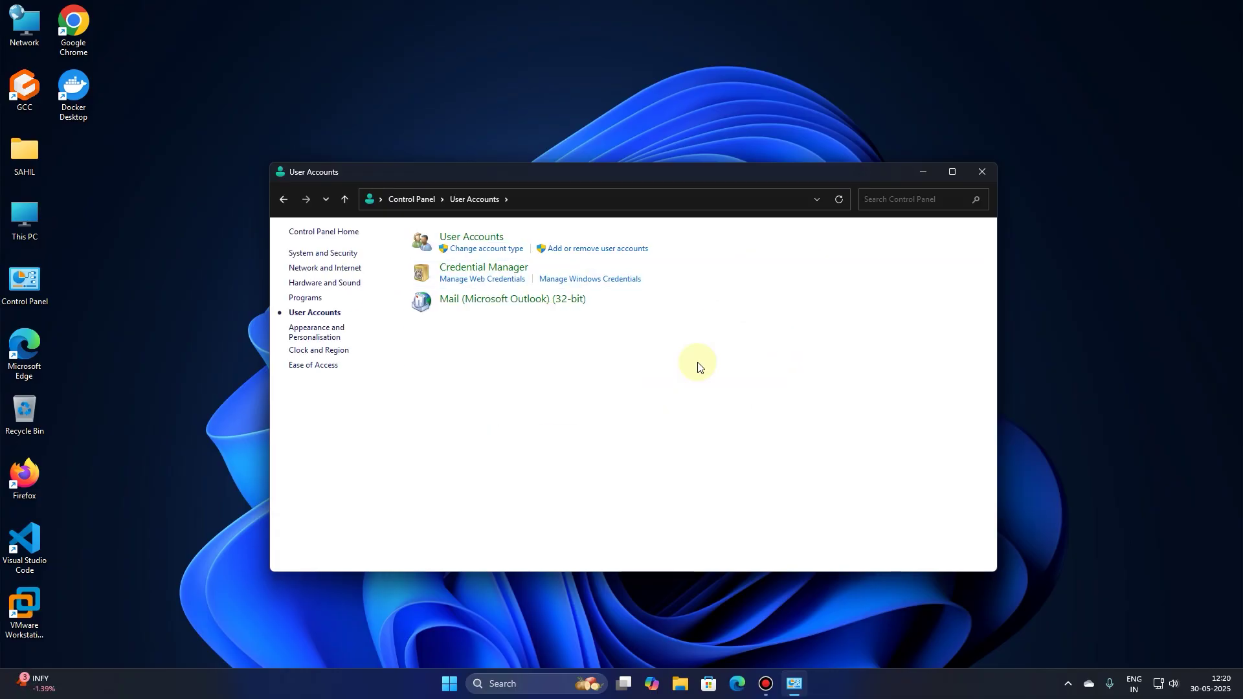
{"action": "left_click", "coordinate": [468, 238]}
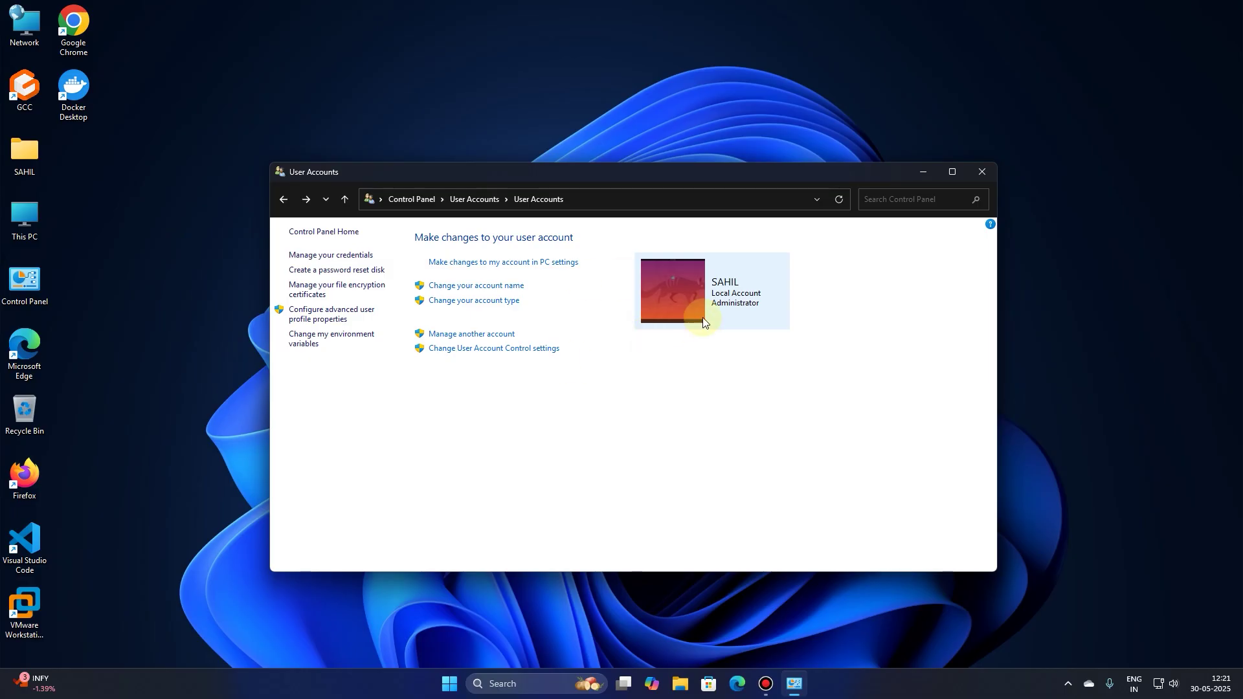
{"action": "left_click", "coordinate": [495, 335]}
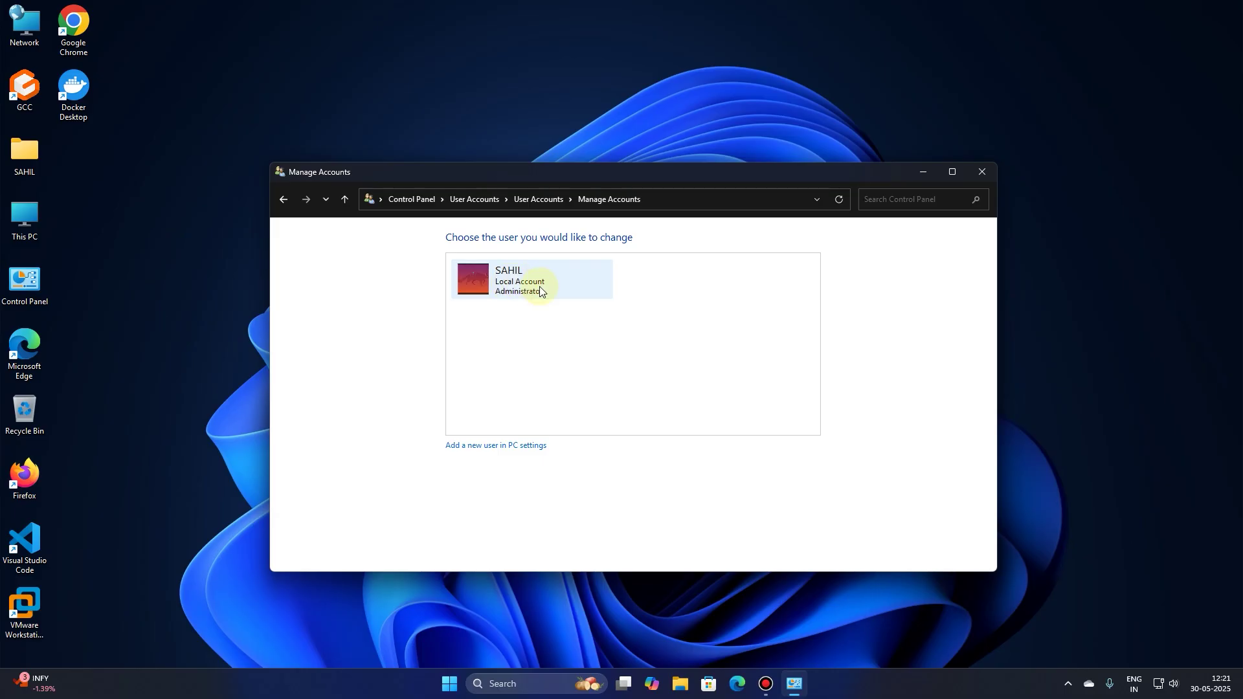
{"action": "left_click", "coordinate": [559, 278]}
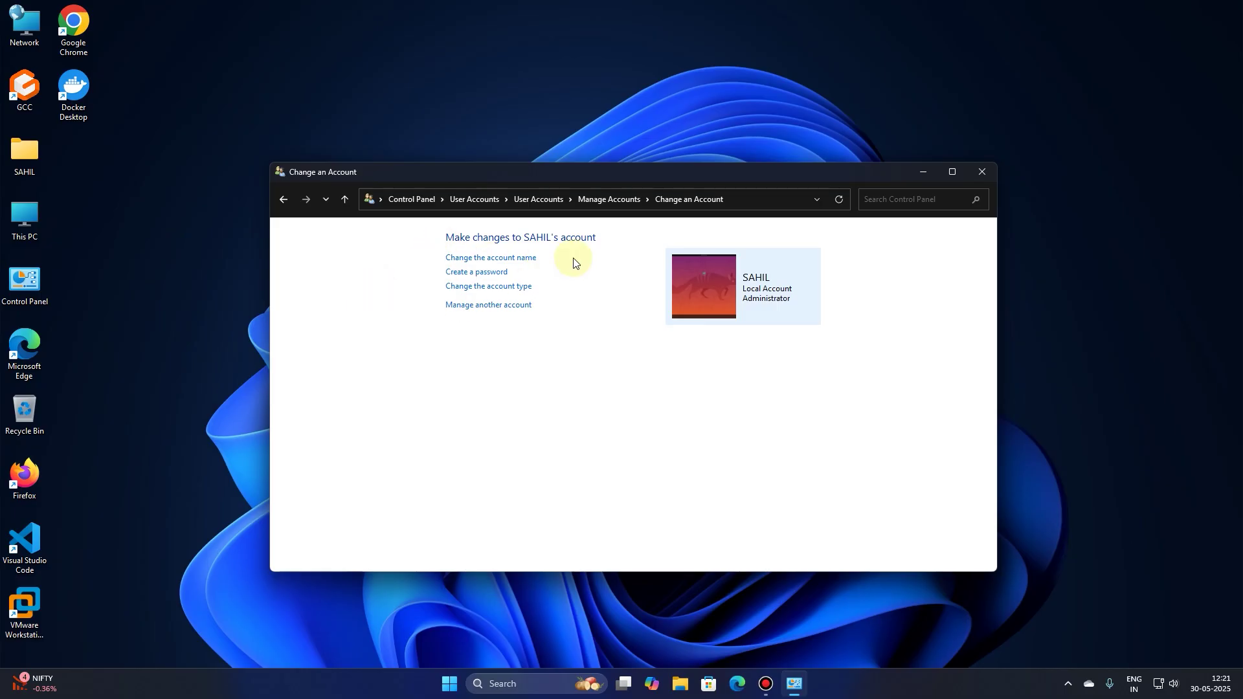
Step: Create a password for the local administrator account, entering and confirming the new account password without a hint, and close Control Panel
{"action": "left_click", "coordinate": [470, 273]}
{"action": "type", "text": "*****"}
{"action": "left_click", "coordinate": [558, 364]}
{"action": "type", "text": "*"}
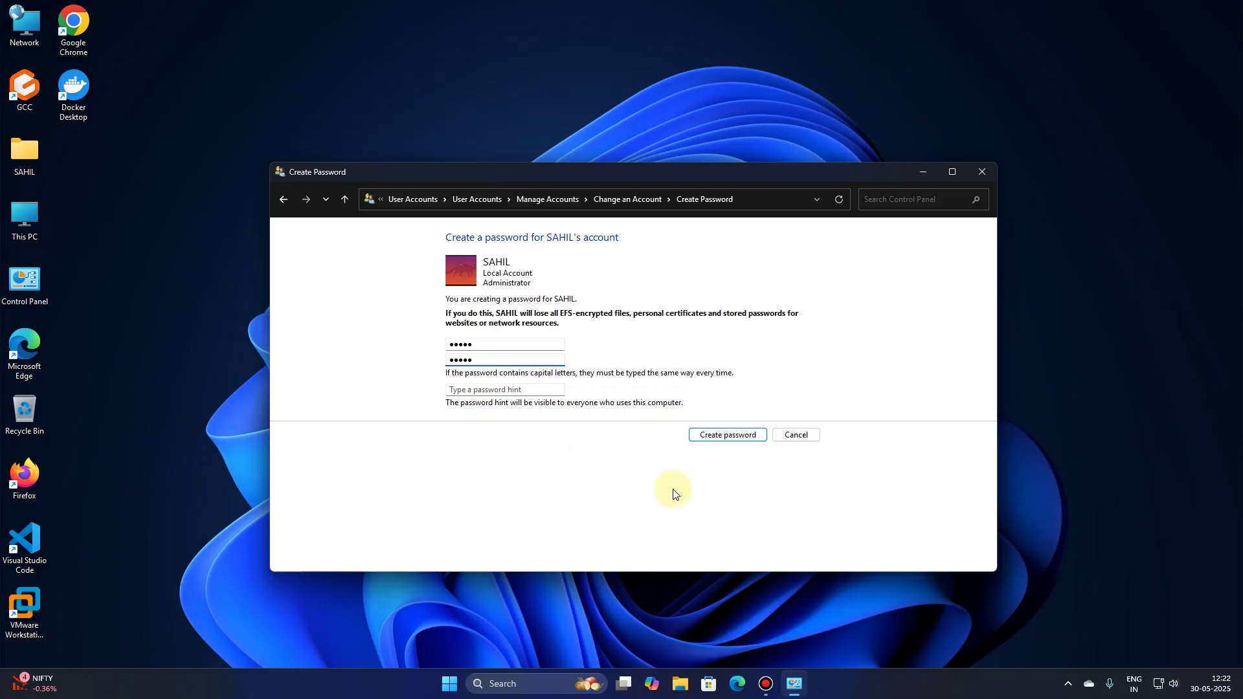
{"action": "left_click", "coordinate": [702, 436]}
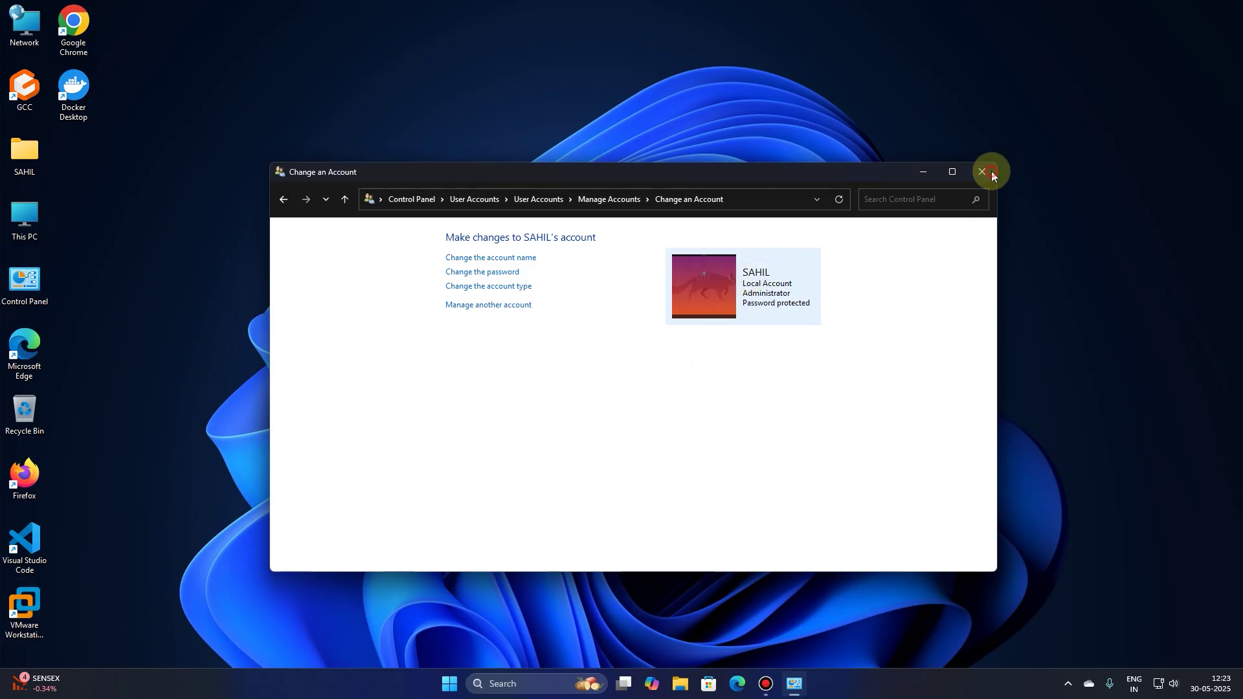
{"action": "left_click", "coordinate": [983, 171]}
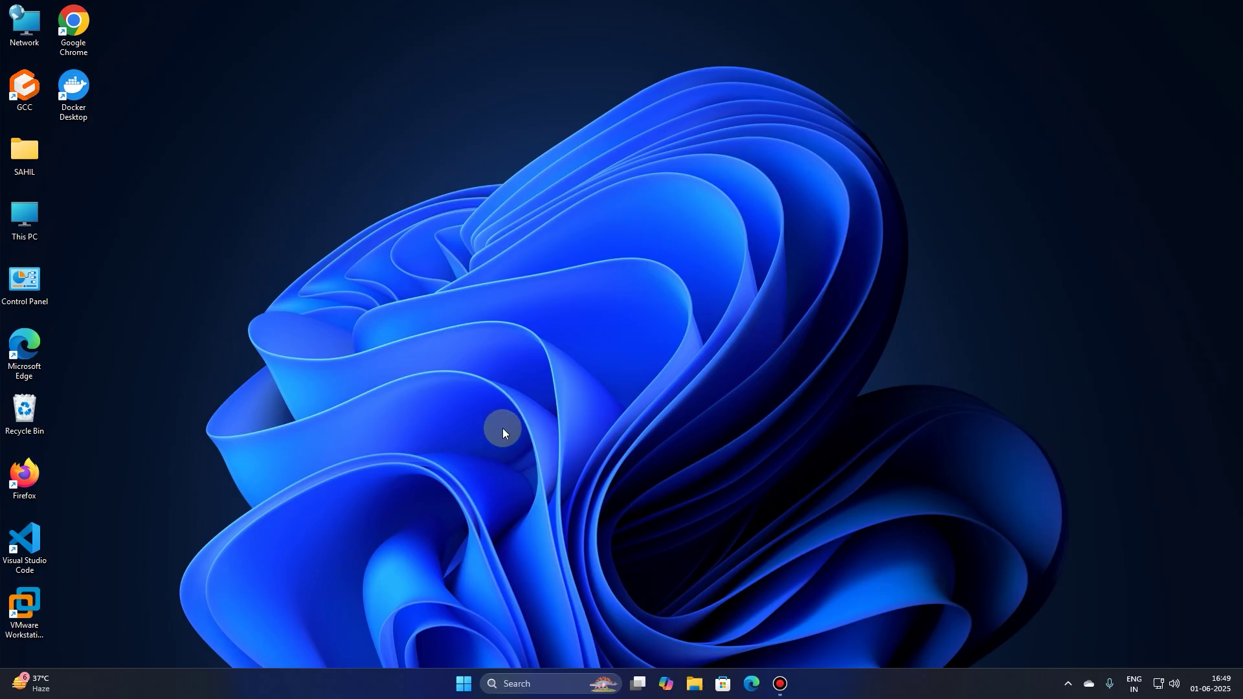
Step: Open the Ethernet connection's properties in Windows Settings and look up the PC's IPv4 address
{"action": "right_click", "coordinate": [516, 312]}
{"action": "left_click", "coordinate": [558, 441]}
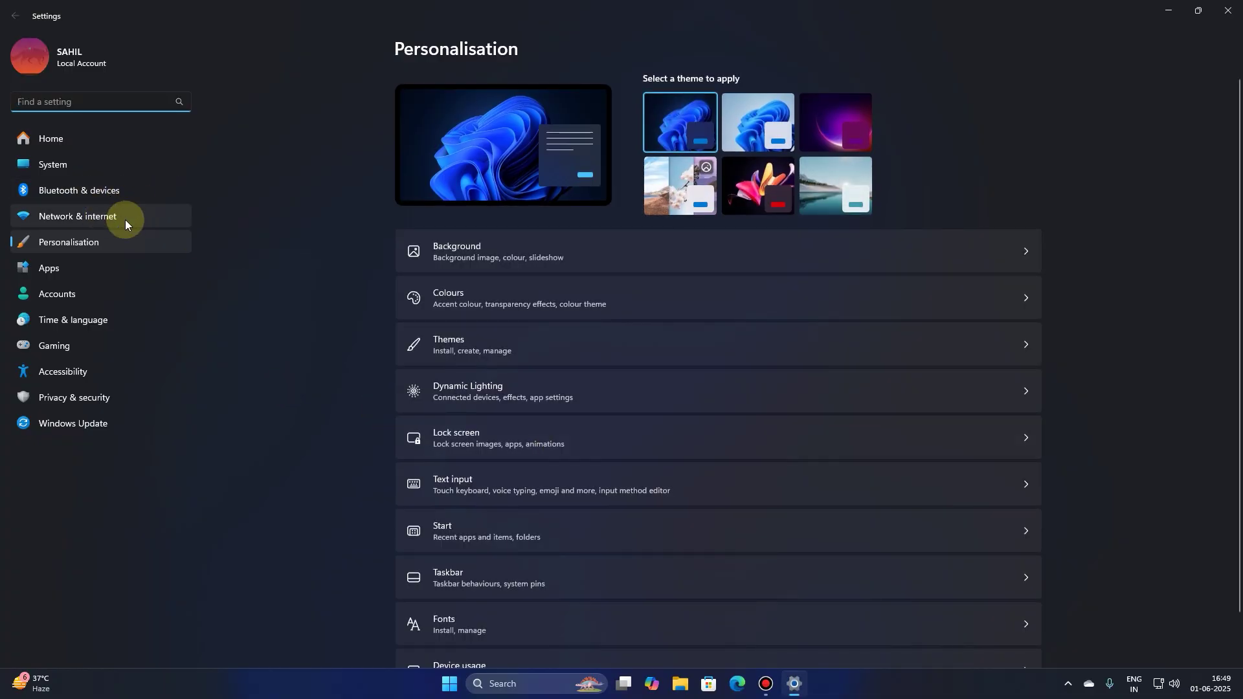
{"action": "left_click", "coordinate": [131, 217]}
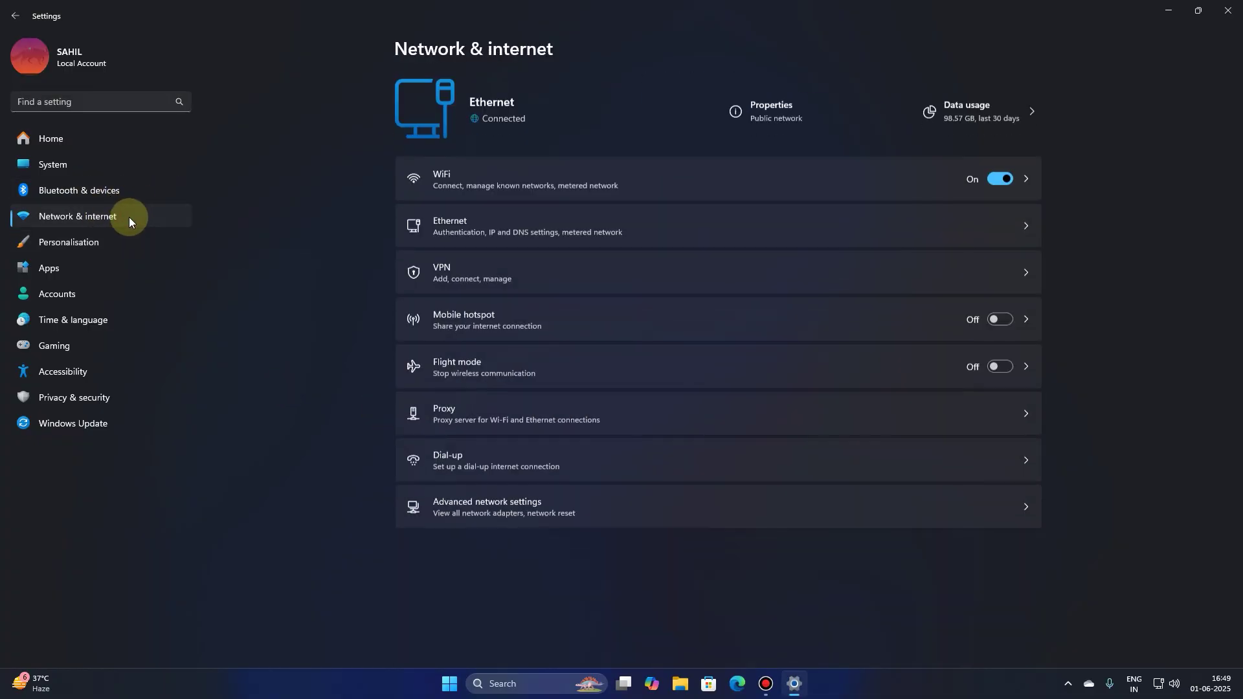
{"action": "left_click", "coordinate": [745, 110]}
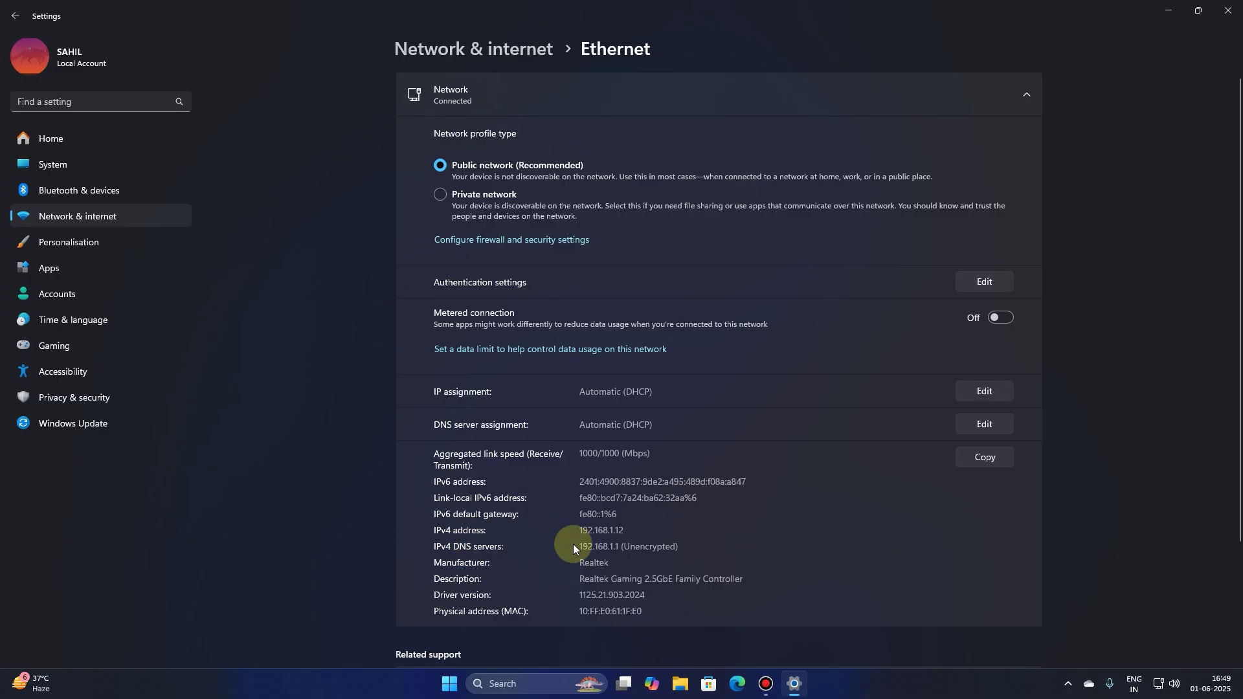
{"action": "left_click_drag", "start_coordinate": [637, 531], "coordinate": [586, 527]}
{"action": "left_click", "coordinate": [595, 527]}
{"action": "left_click", "coordinate": [631, 531]}
{"action": "left_click", "coordinate": [440, 532]}
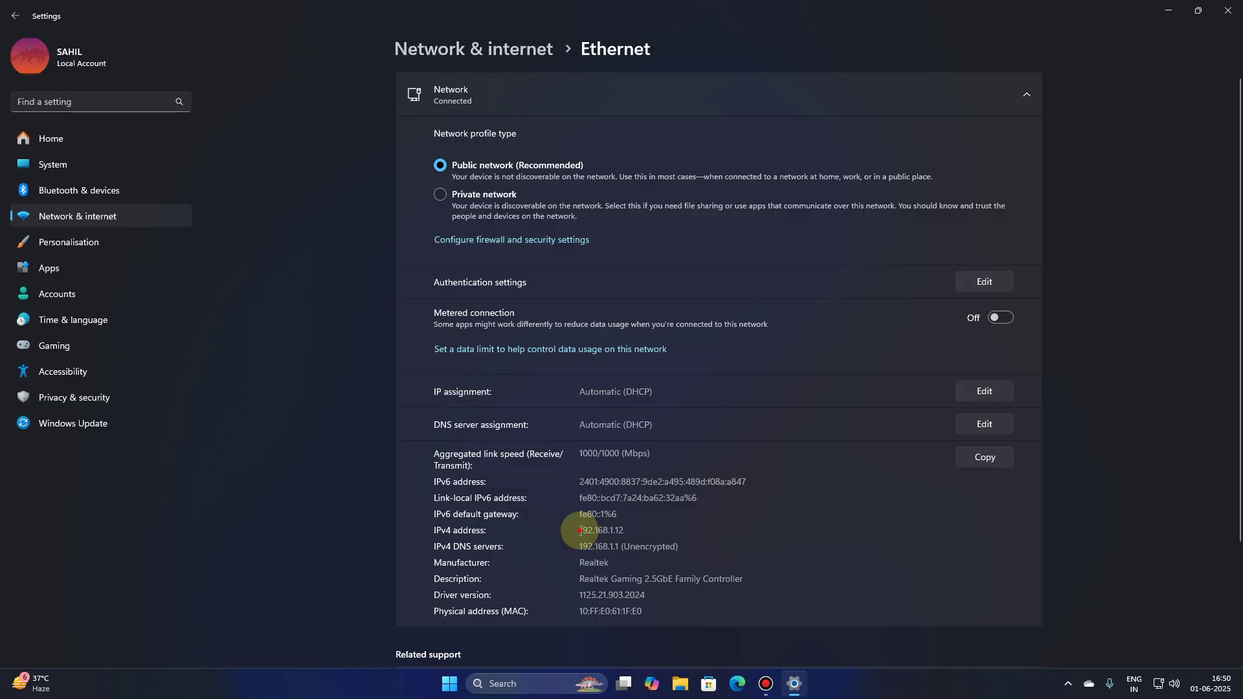
{"action": "left_click_drag", "start_coordinate": [576, 530], "coordinate": [658, 530]}
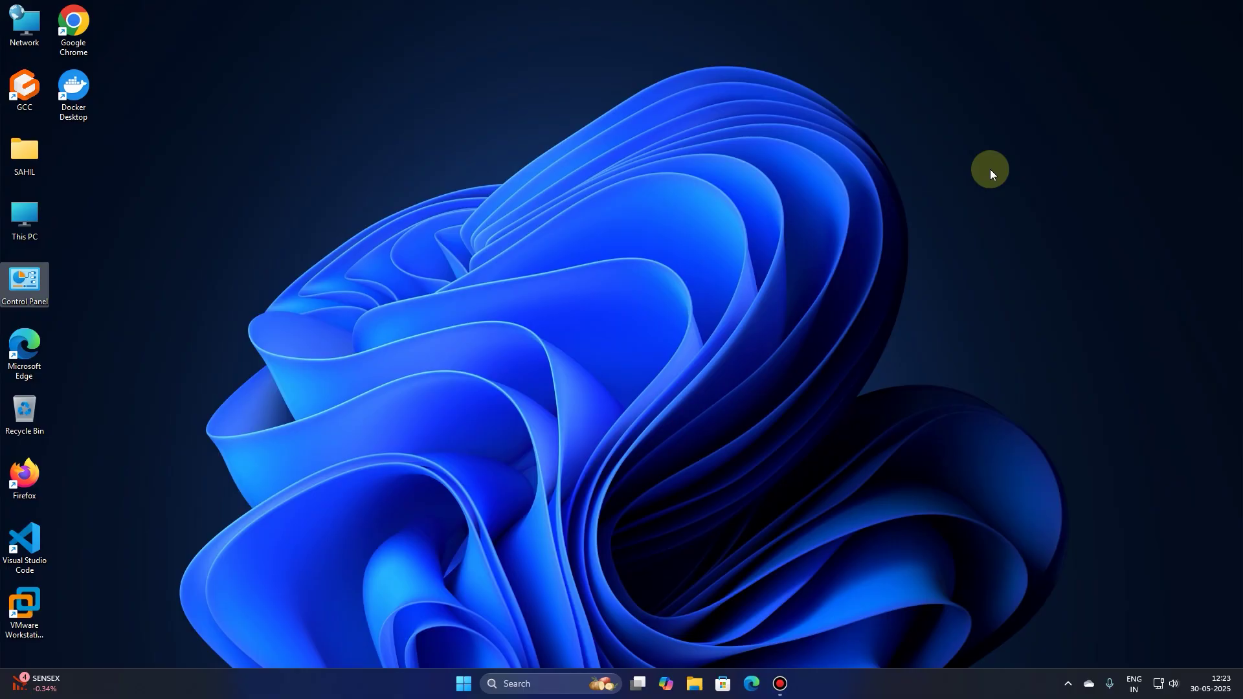
{"action": "left_click", "coordinate": [351, 378]}
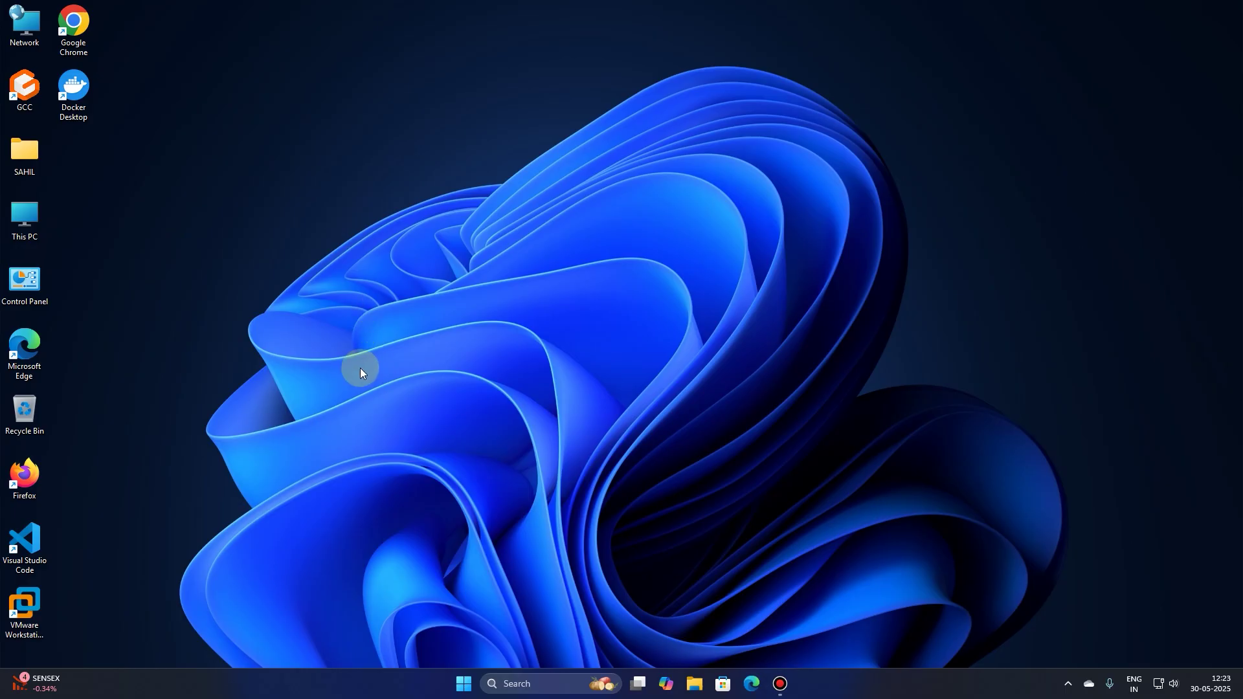
{"action": "left_click_drag", "start_coordinate": [149, 46], "coordinate": [1056, 508]}
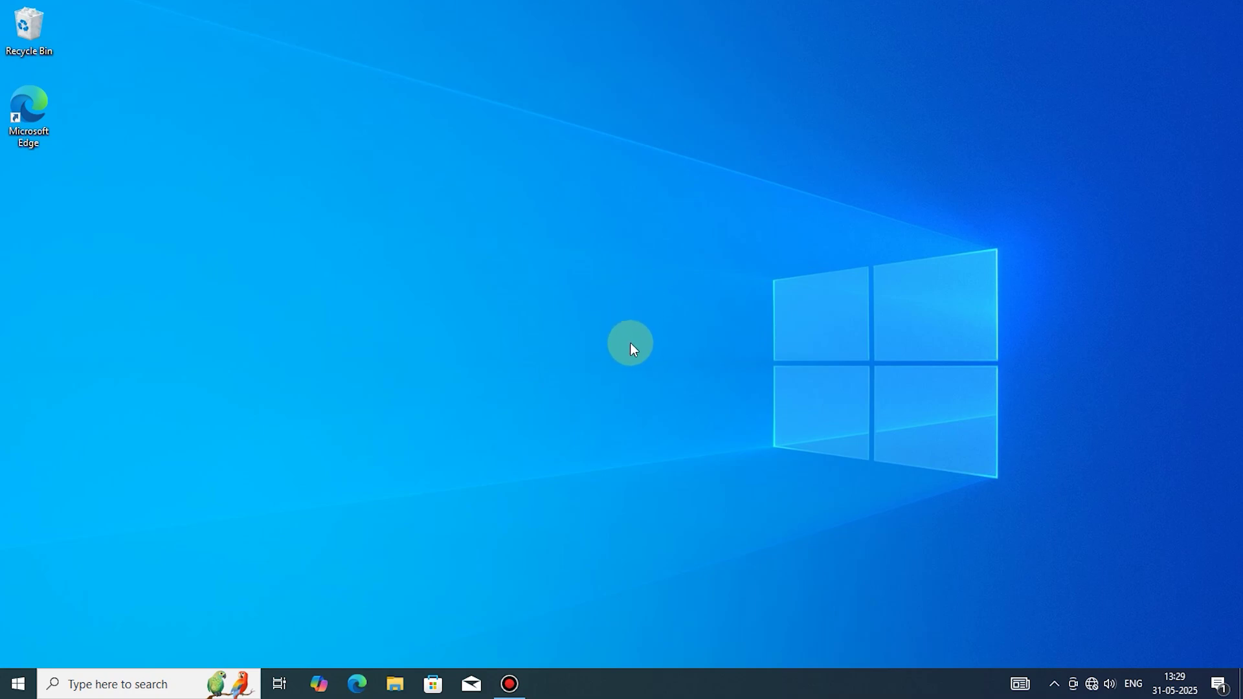
{"action": "left_click_drag", "start_coordinate": [769, 114], "coordinate": [402, 539]}
{"action": "left_click_drag", "start_coordinate": [712, 178], "coordinate": [479, 424]}
{"action": "left_click_drag", "start_coordinate": [747, 152], "coordinate": [584, 536]}
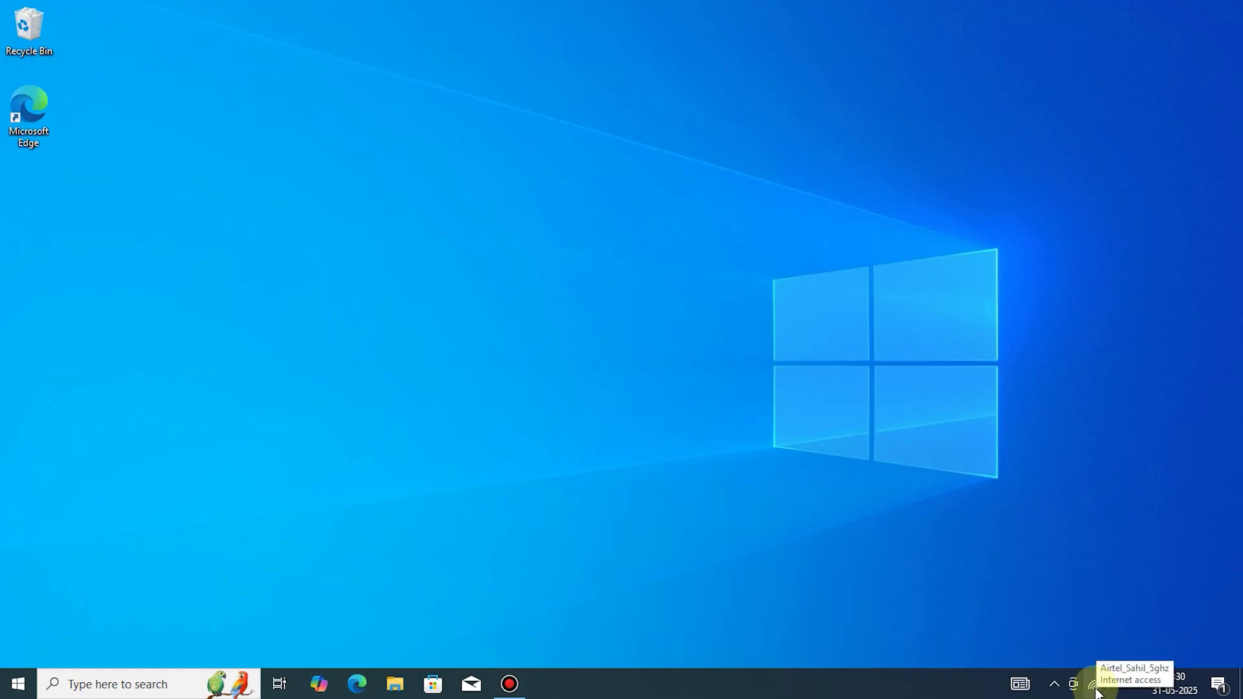
{"action": "left_click", "coordinate": [946, 692]}
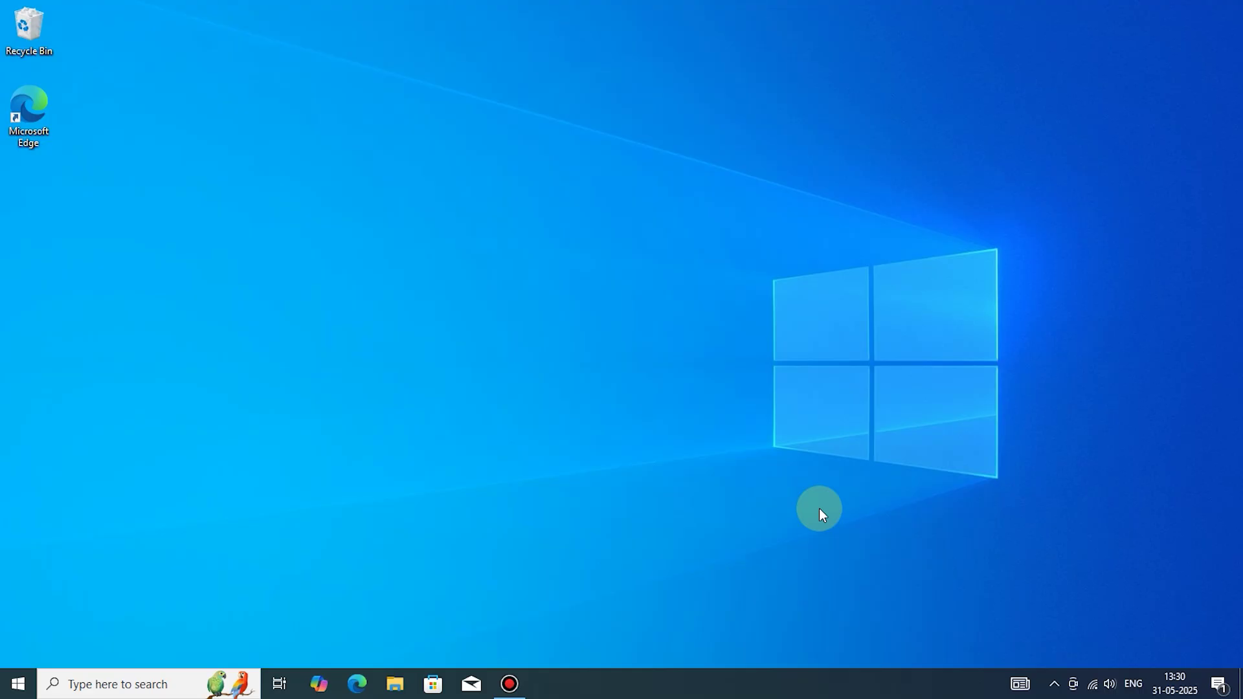
{"action": "left_click_drag", "start_coordinate": [248, 121], "coordinate": [719, 509]}
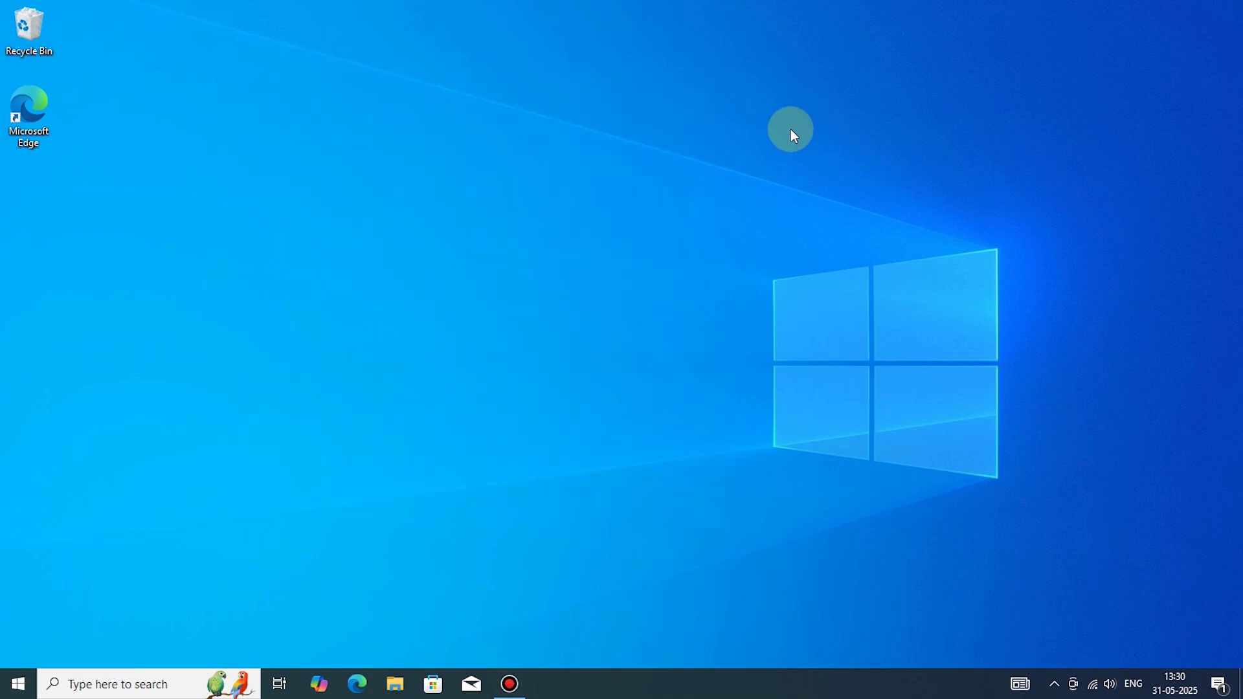
{"action": "left_click_drag", "start_coordinate": [822, 155], "coordinate": [620, 573]}
Step: On the Windows 10 PC, search for "remote desktop connection", open the Remote Desktop Connection app and reposition its window
{"action": "left_click", "coordinate": [147, 684]}
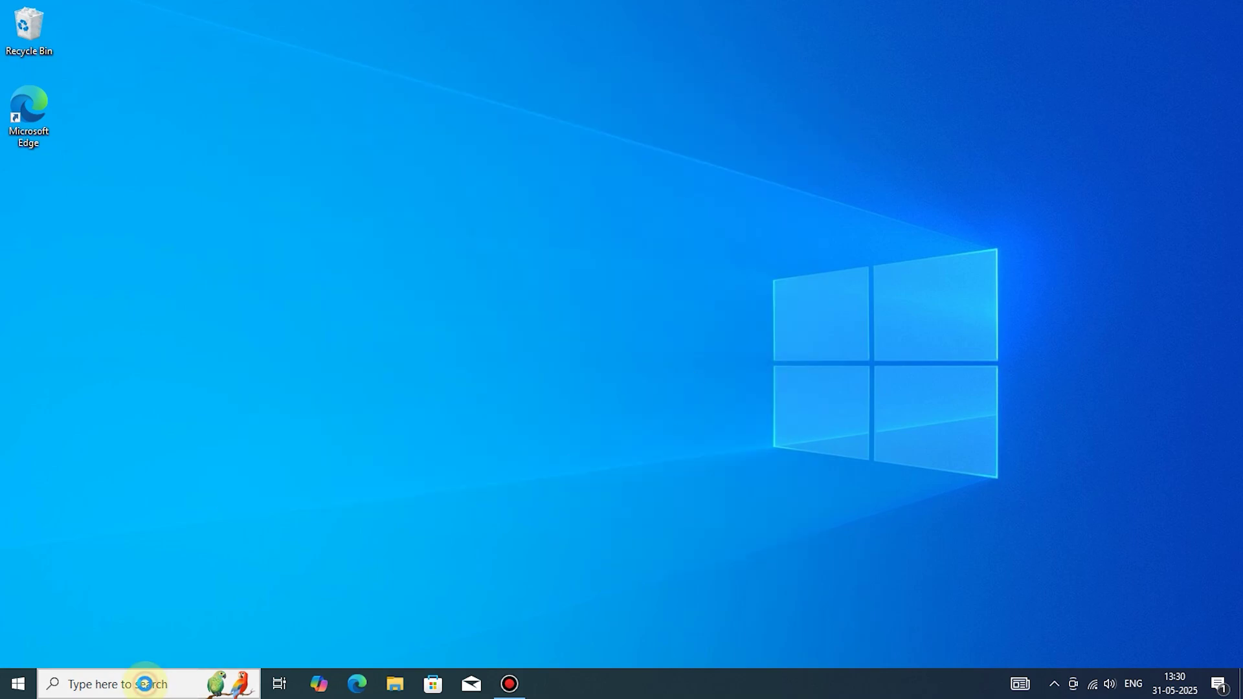
{"action": "type", "text": "remote"}
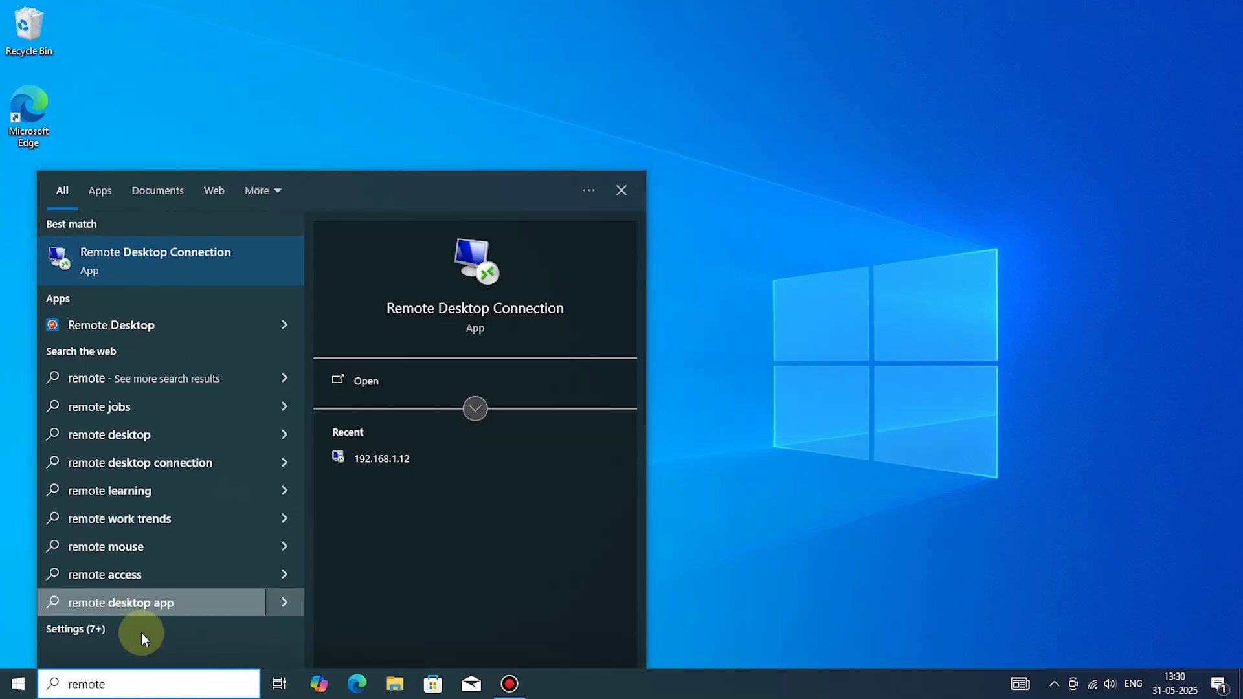
{"action": "left_click_drag", "start_coordinate": [101, 684], "coordinate": [137, 679]}
{"action": "left_click", "coordinate": [141, 681]}
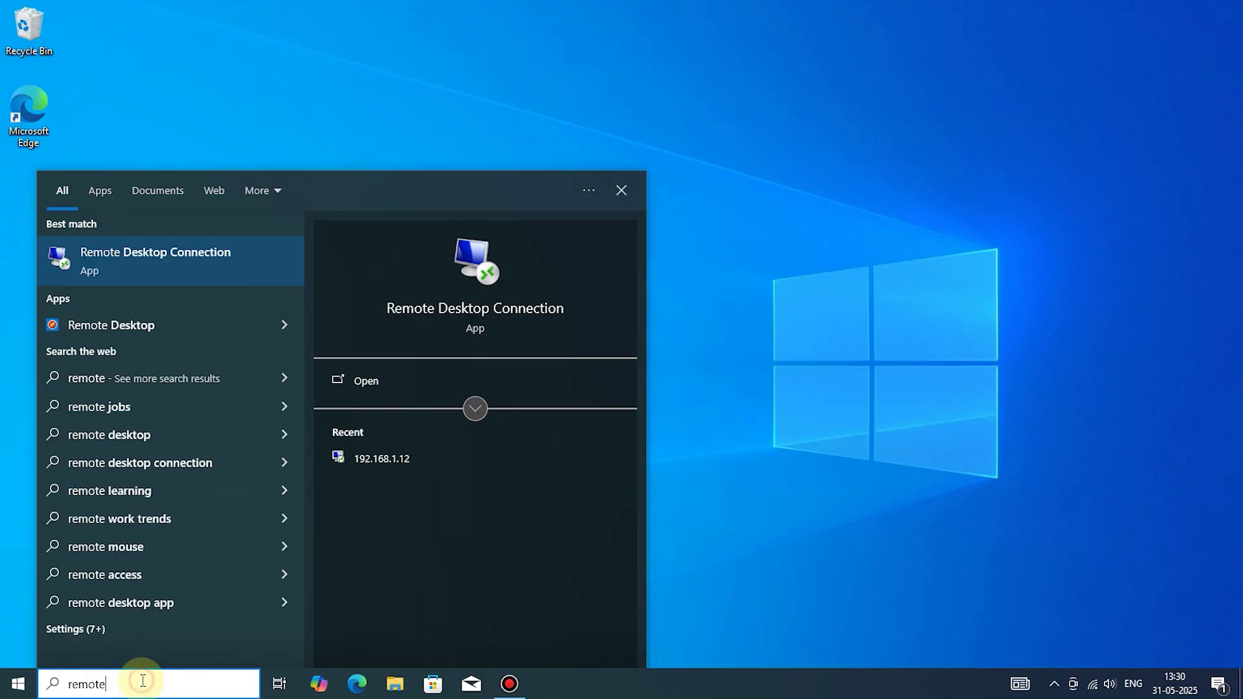
{"action": "type", "text": "des"}
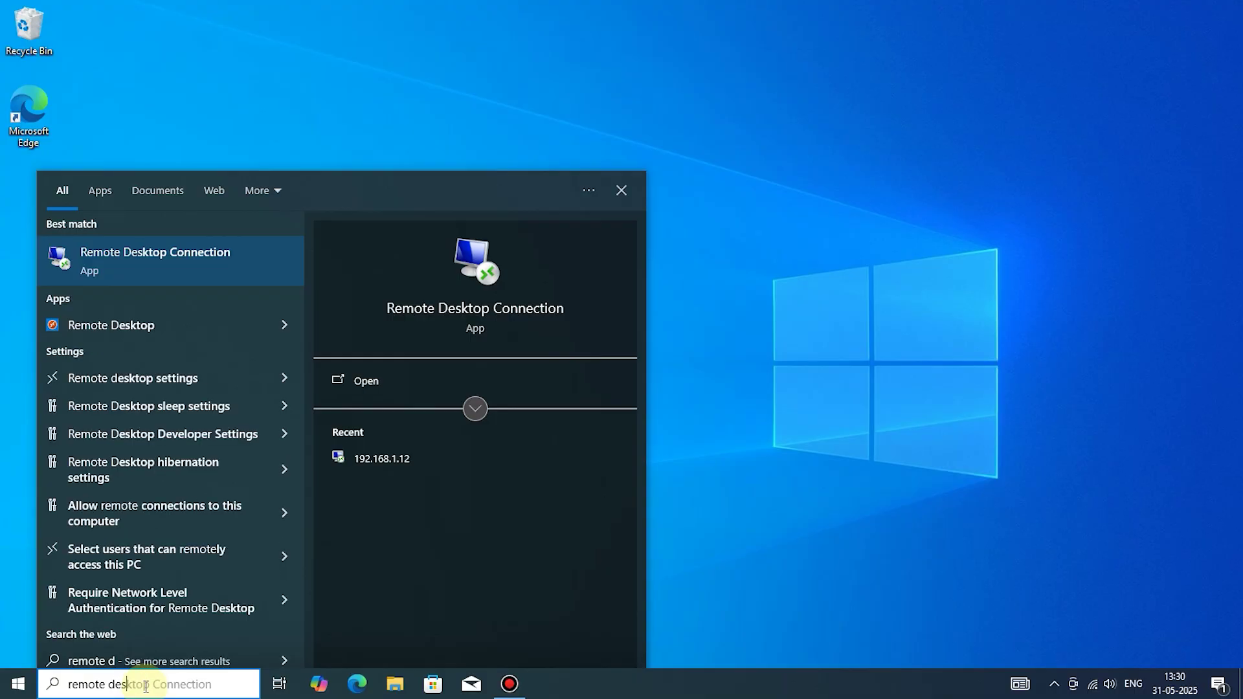
{"action": "type", "text": "ktop "}
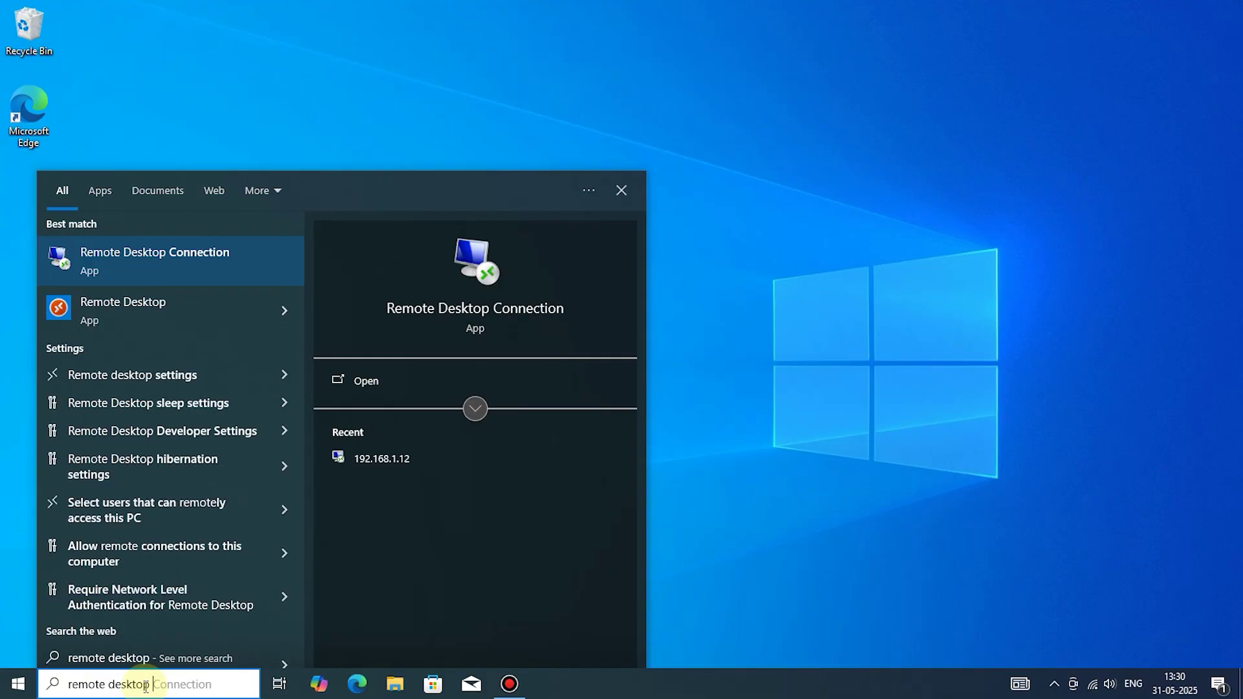
{"action": "type", "text": "conne"}
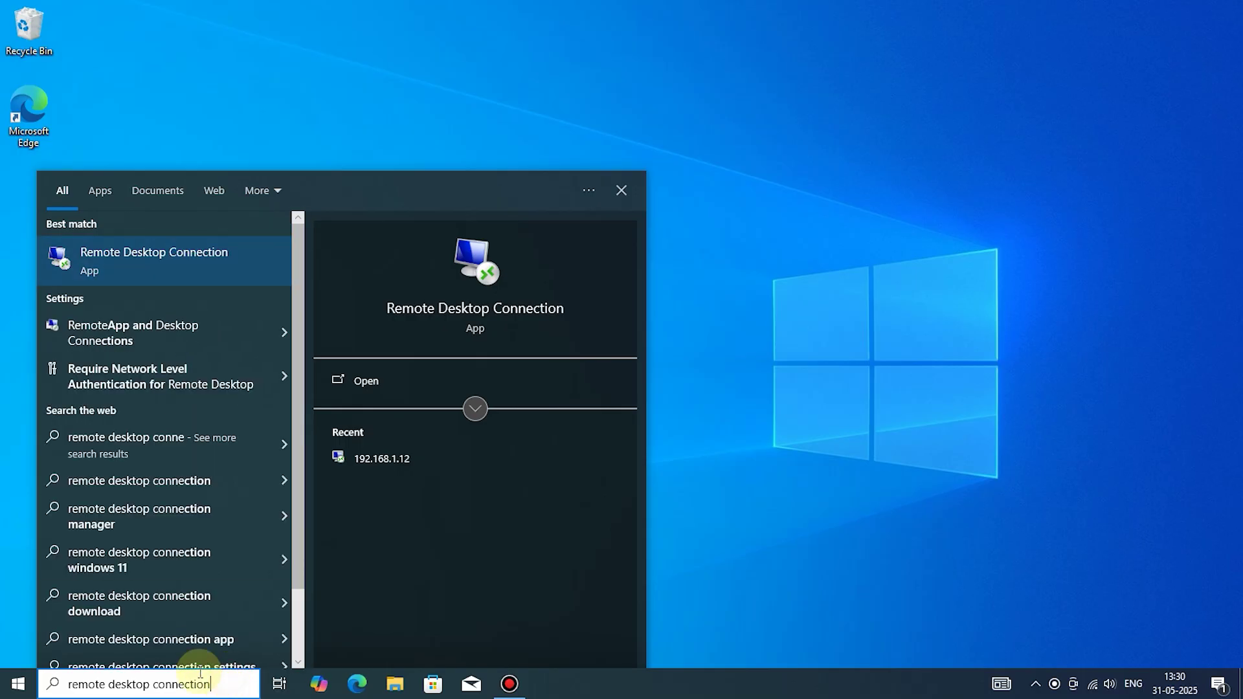
{"action": "type", "text": "ction"}
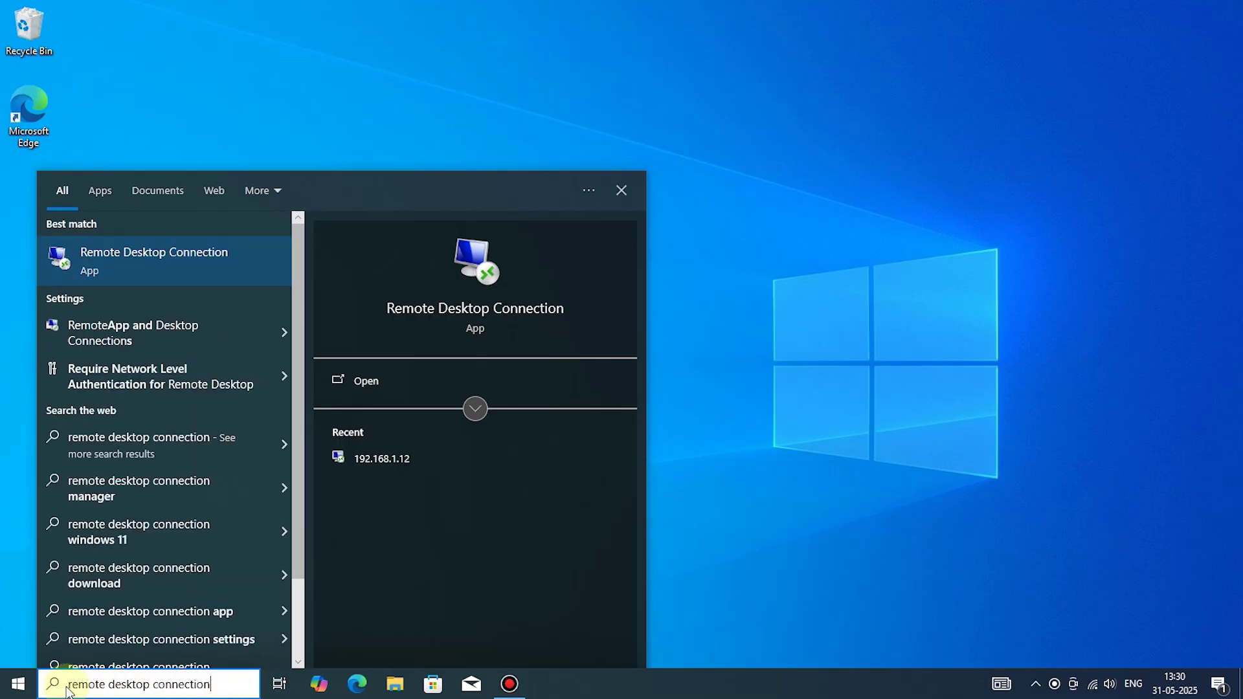
{"action": "left_click_drag", "start_coordinate": [212, 684], "coordinate": [51, 685]}
{"action": "left_click", "coordinate": [218, 684]}
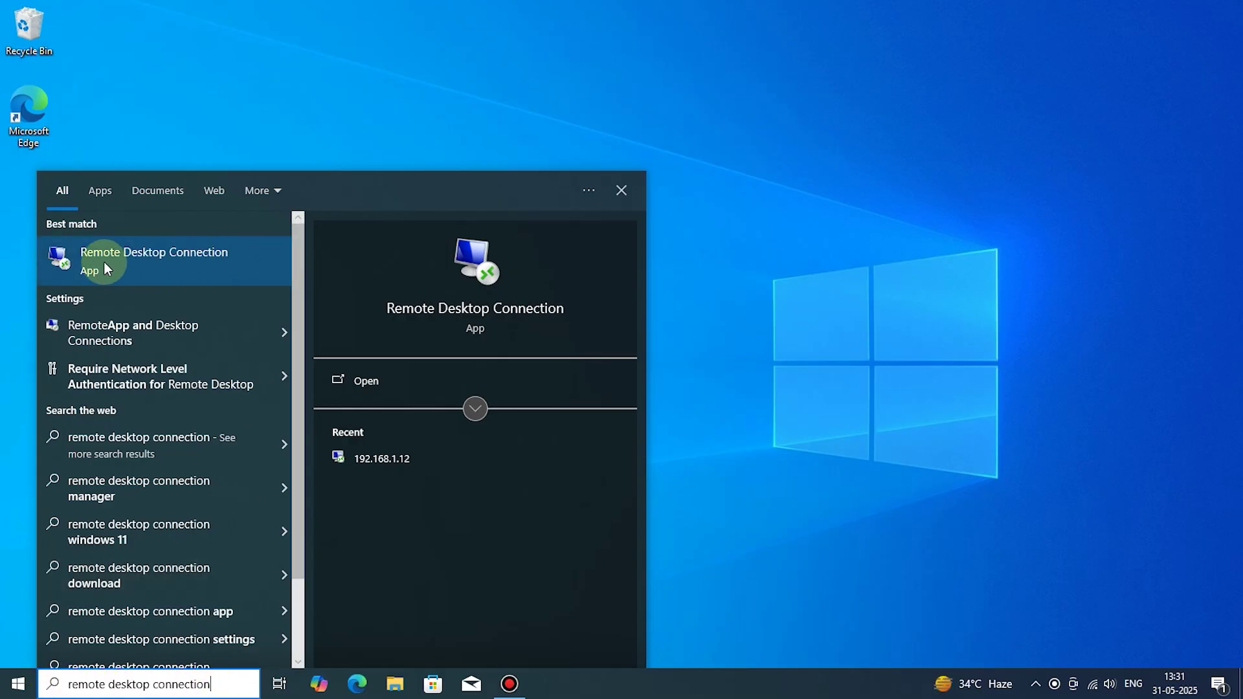
{"action": "left_click", "coordinate": [204, 264]}
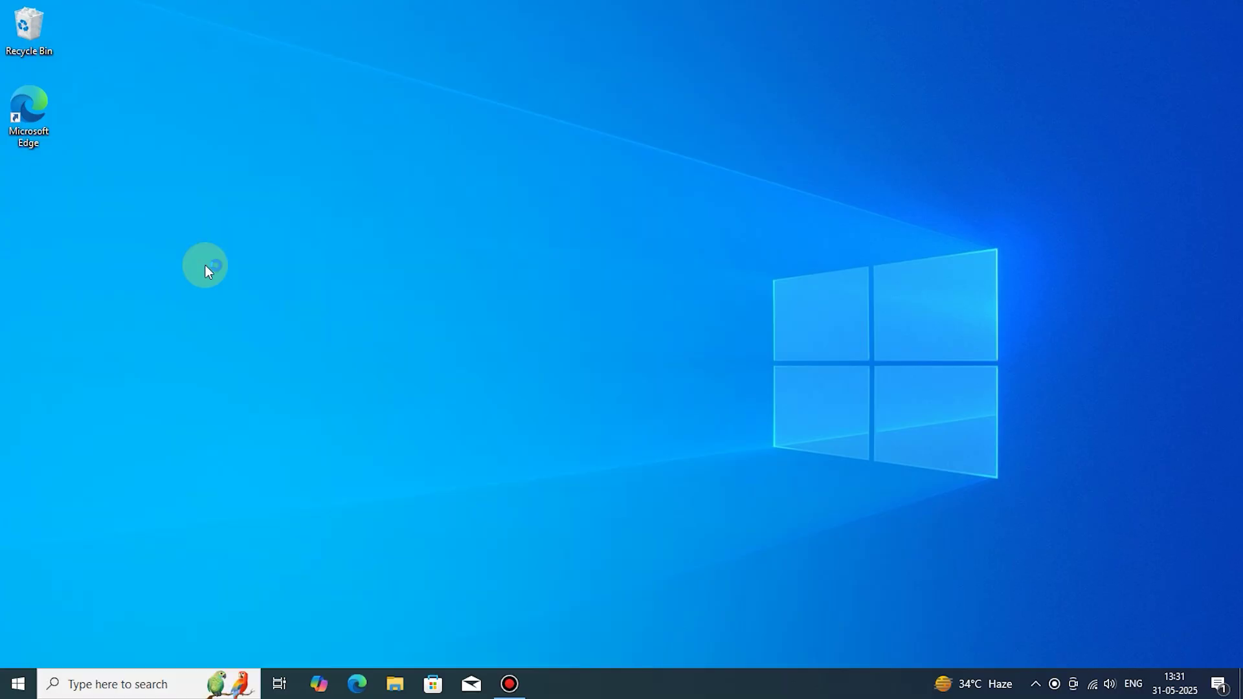
{"action": "left_click_drag", "start_coordinate": [586, 132], "coordinate": [584, 195]}
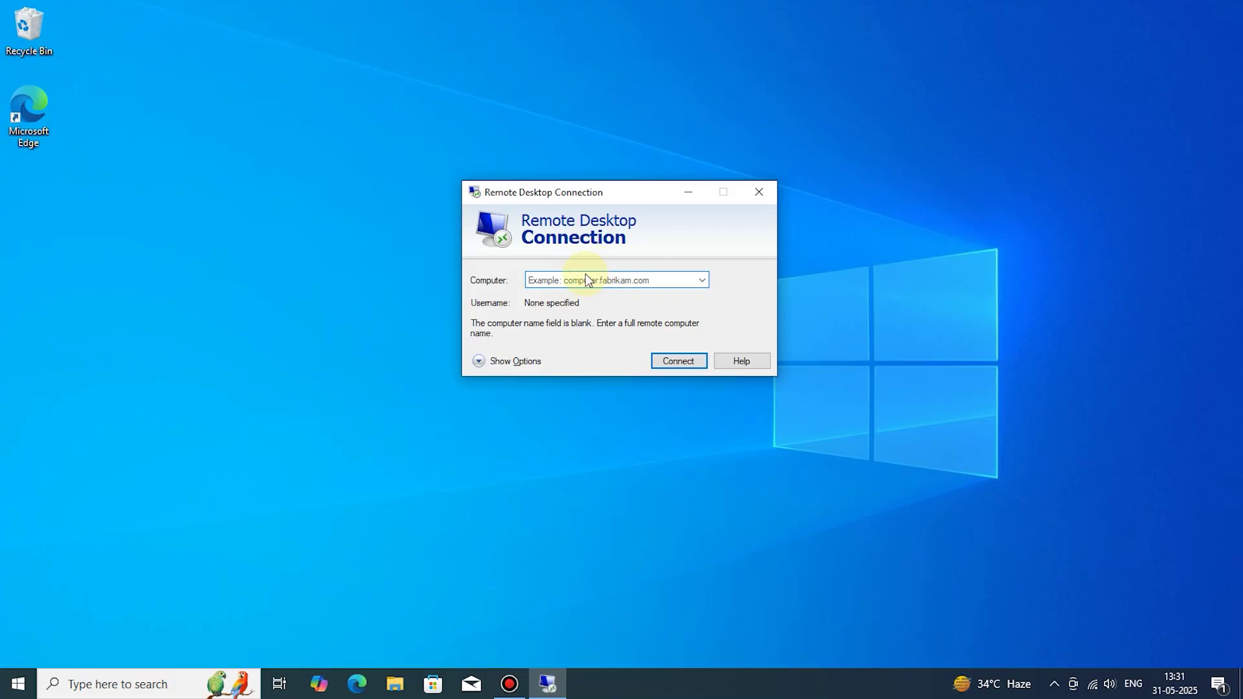
Step: Enter 192.168.1.12 as the computer to connect to
{"action": "left_click", "coordinate": [575, 278]}
{"action": "type", "text": "192"}
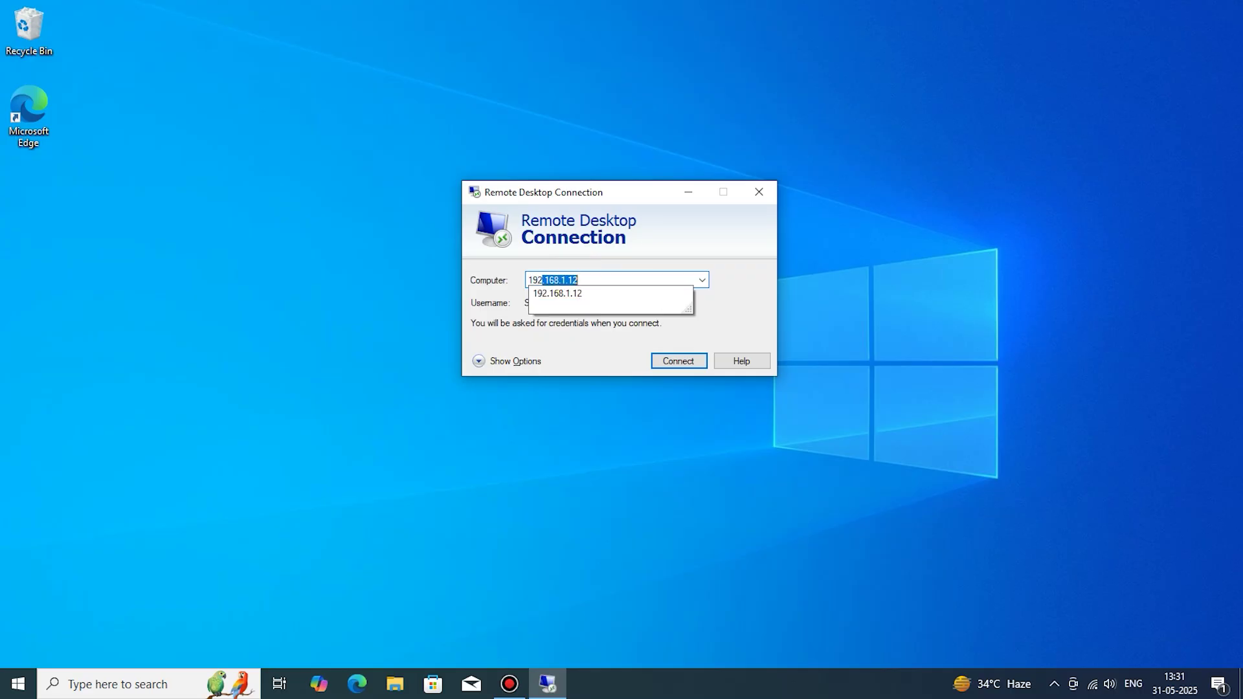
{"action": "type", "text": ".168.1."}
{"action": "left_click", "coordinate": [577, 293]}
Step: Expand the connection options, clear the existing username and enter the remote PC's account username
{"action": "left_click", "coordinate": [487, 361]}
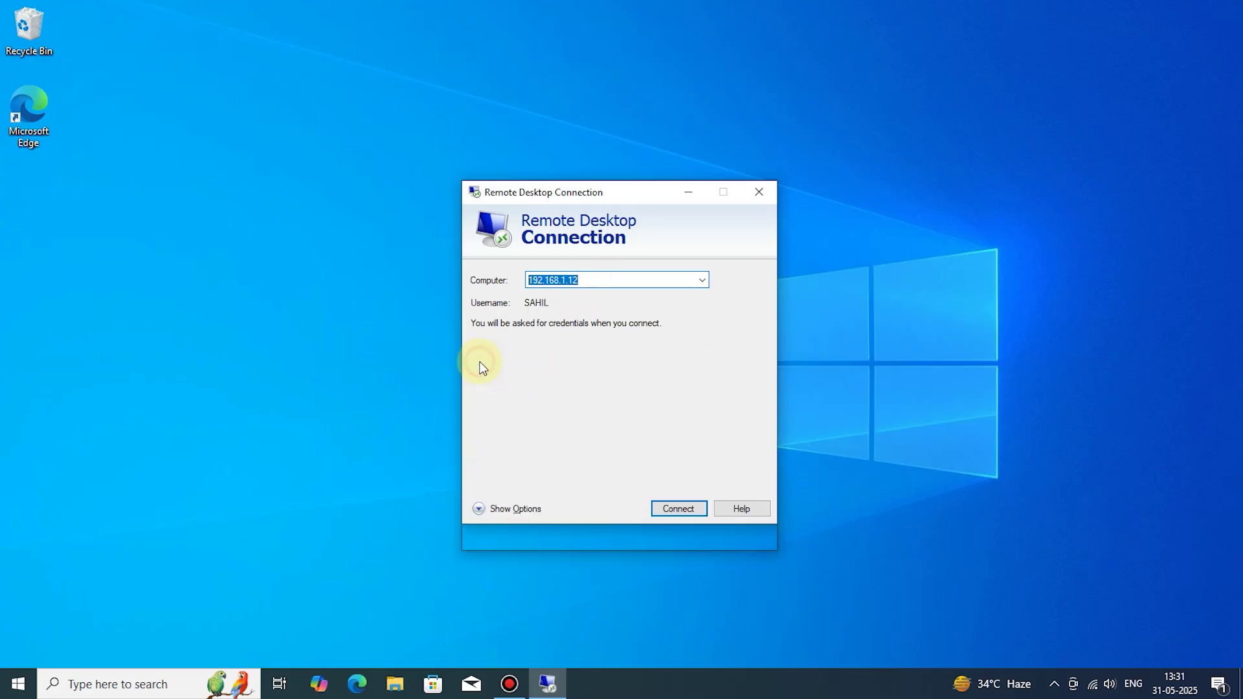
{"action": "left_click_drag", "start_coordinate": [616, 354], "coordinate": [548, 355]}
{"action": "key", "text": "BackSpace"}
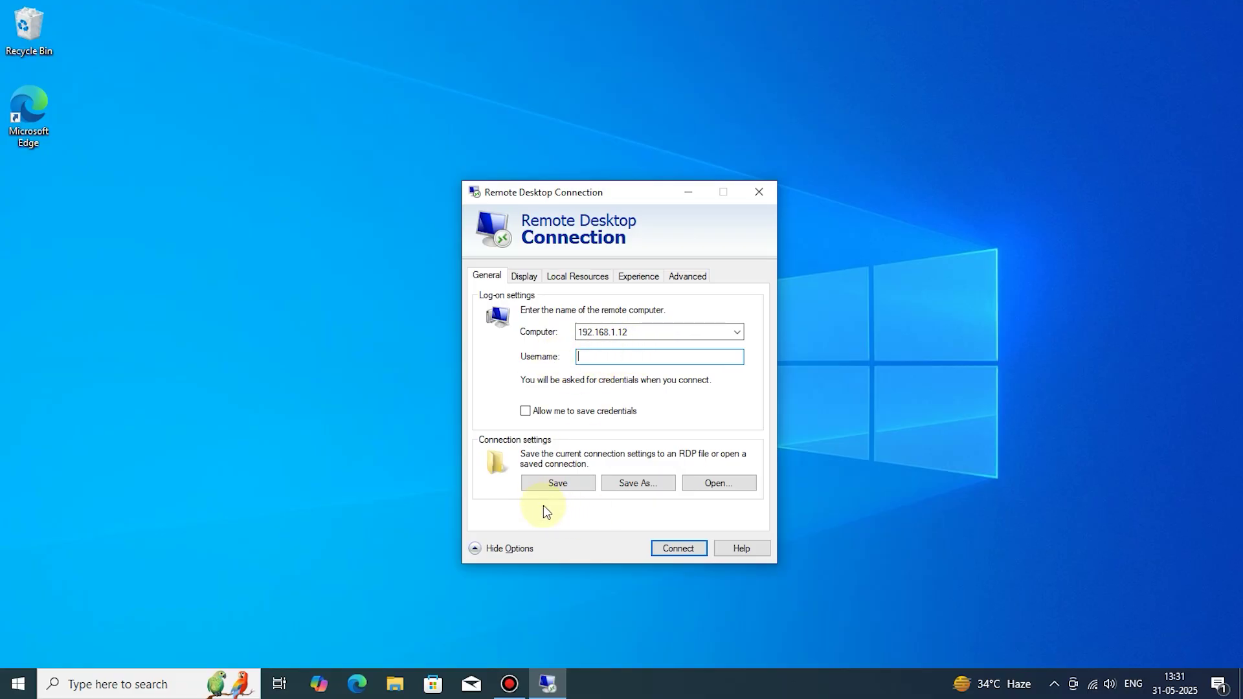
{"action": "mouse_move", "coordinate": [614, 196]}
{"action": "left_mouse_down"}
{"action": "mouse_move", "coordinate": [597, 205]}
{"action": "mouse_move", "coordinate": [592, 190]}
{"action": "left_mouse_up"}
{"action": "left_click", "coordinate": [573, 348]}
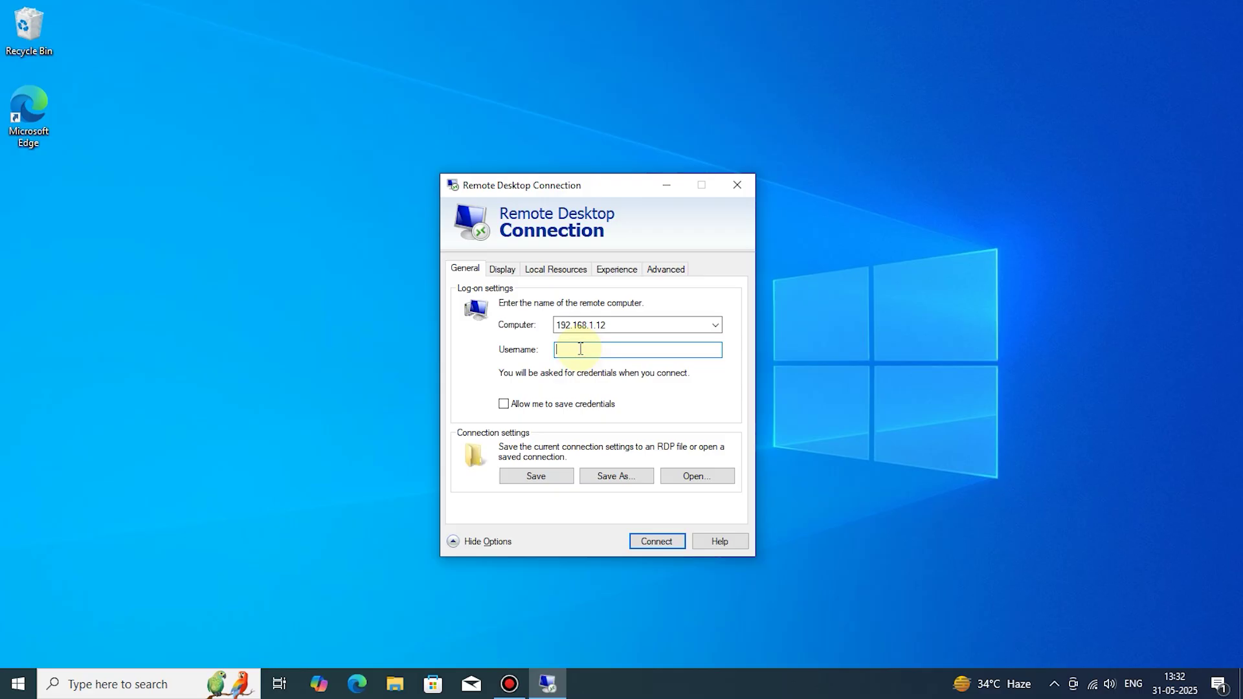
{"action": "type", "text": "SAHIL"}
{"action": "left_click_drag", "start_coordinate": [589, 351], "coordinate": [554, 351]}
{"action": "left_click", "coordinate": [619, 355]}
Step: Connect to the remote PC, entering the account password and accepting the certificate warning for this connection
{"action": "left_click", "coordinate": [664, 542]}
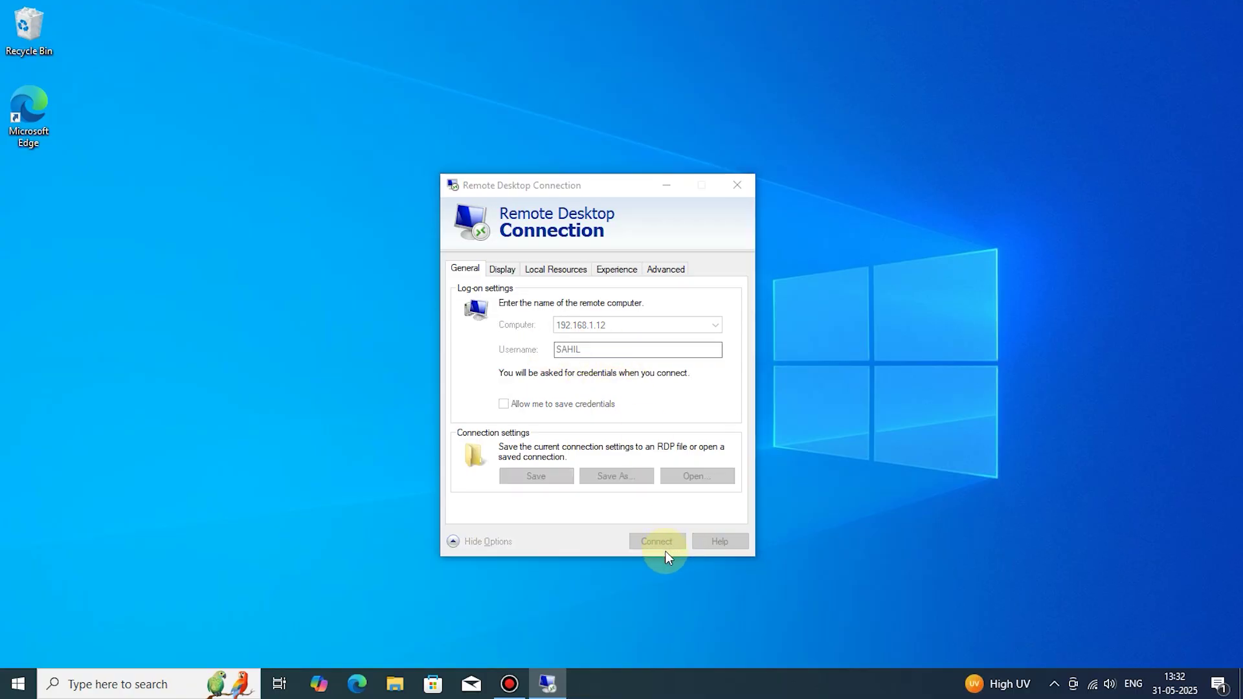
{"action": "left_click", "coordinate": [536, 362]}
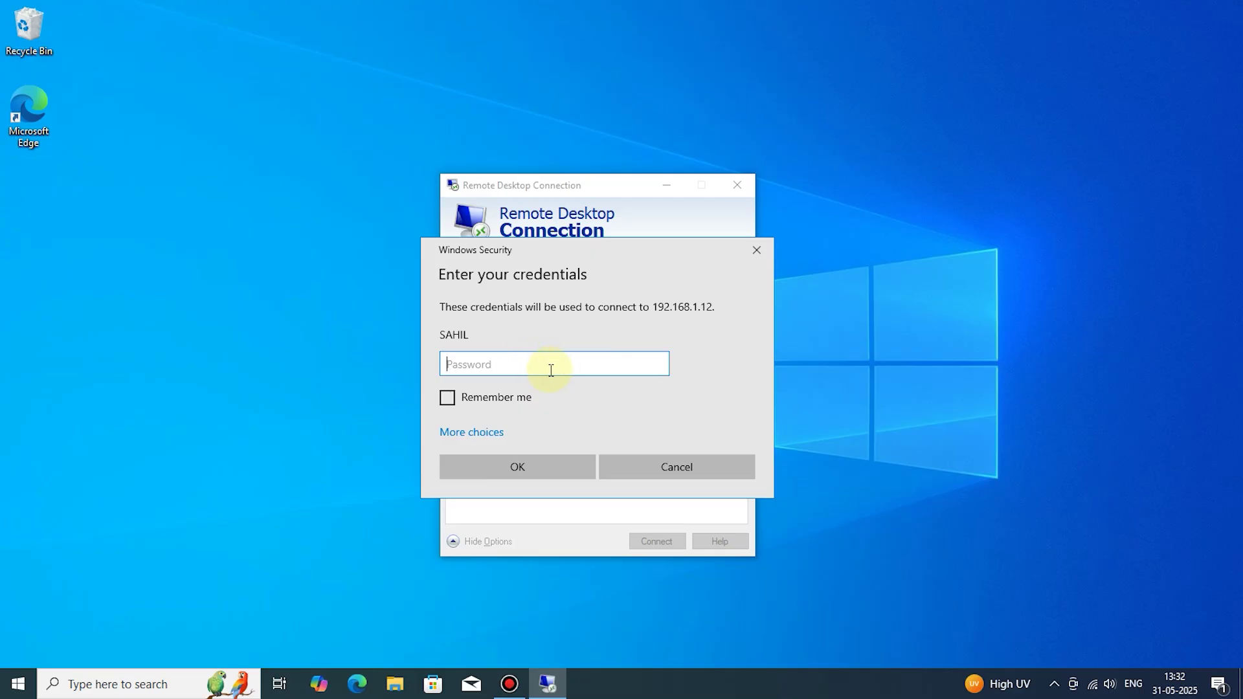
{"action": "type", "text": "•••••"}
{"action": "left_click", "coordinate": [565, 464]}
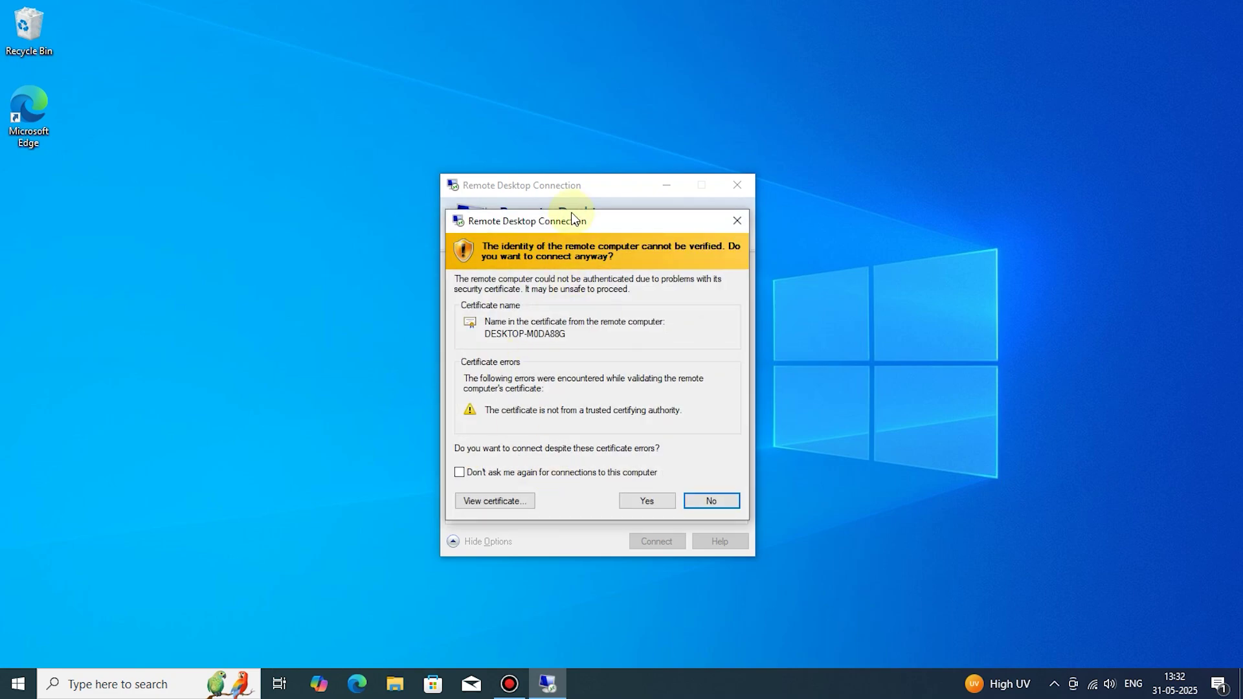
{"action": "left_click", "coordinate": [637, 497]}
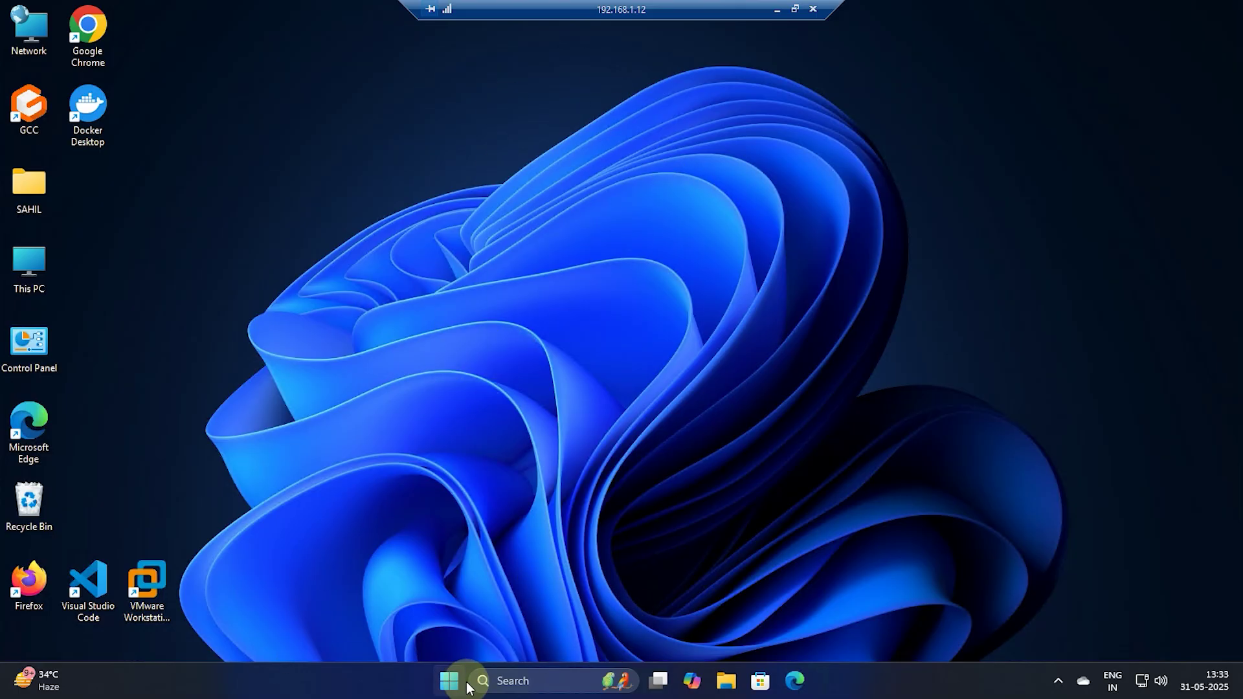
Step: Refresh the remote desktop, switch the session to a window, enlarge that window and return it to full screen
{"action": "right_click", "coordinate": [401, 220]}
{"action": "left_click", "coordinate": [468, 289]}
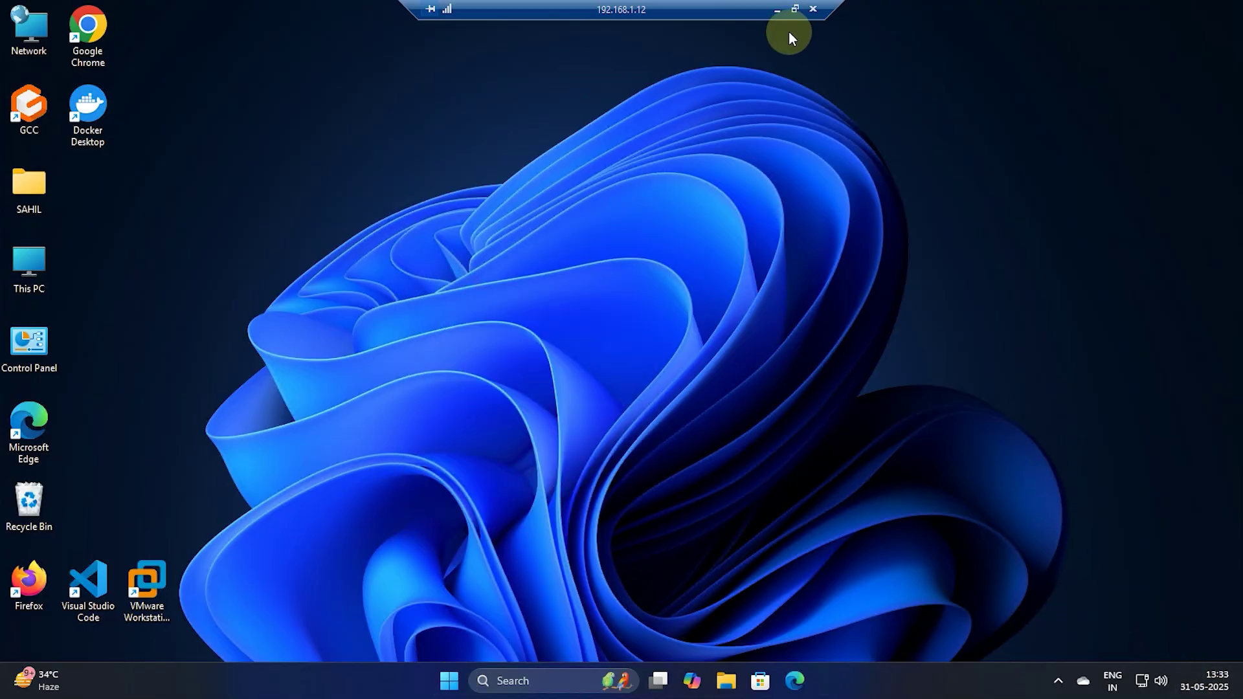
{"action": "left_click", "coordinate": [796, 12]}
{"action": "left_click_drag", "start_coordinate": [286, 15], "coordinate": [415, 66]}
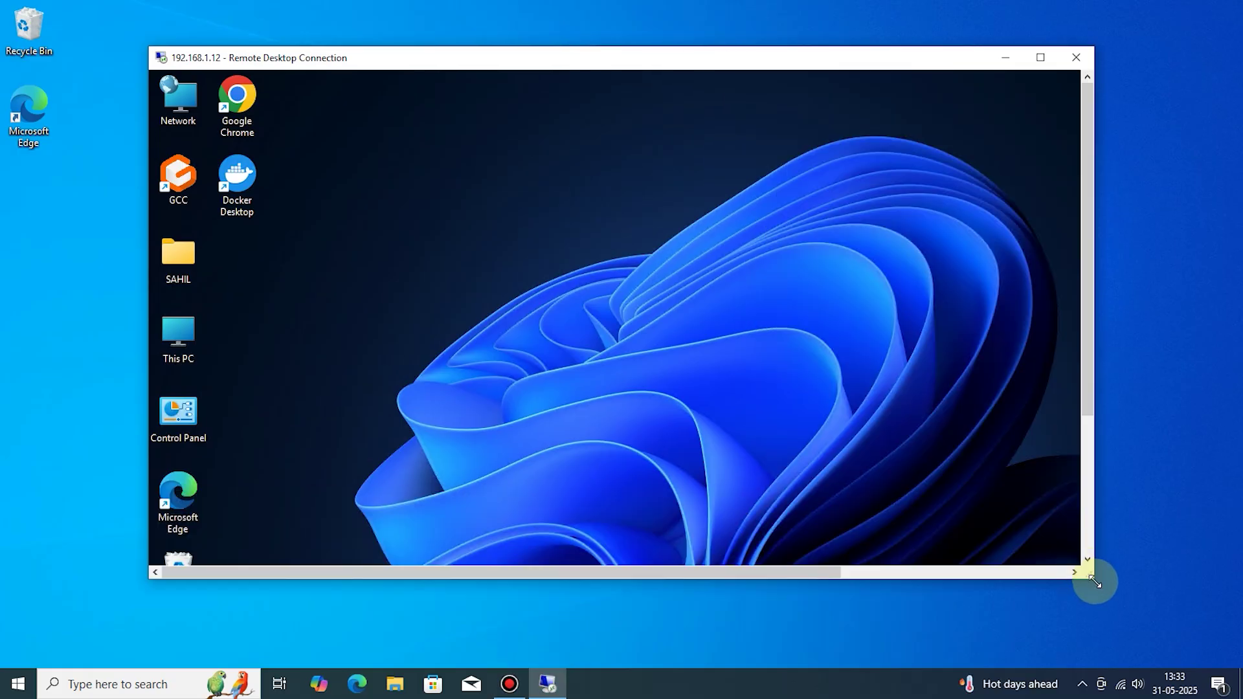
{"action": "left_click_drag", "start_coordinate": [1095, 578], "coordinate": [1136, 618]}
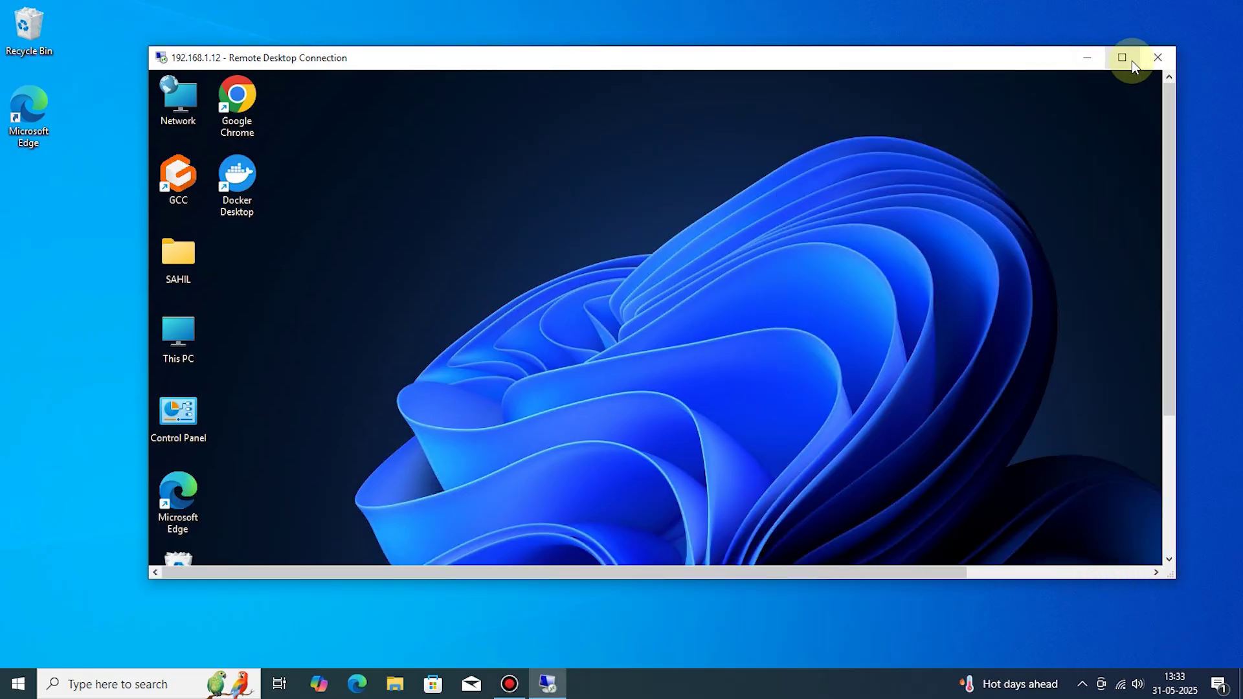
{"action": "left_click", "coordinate": [1077, 57]}
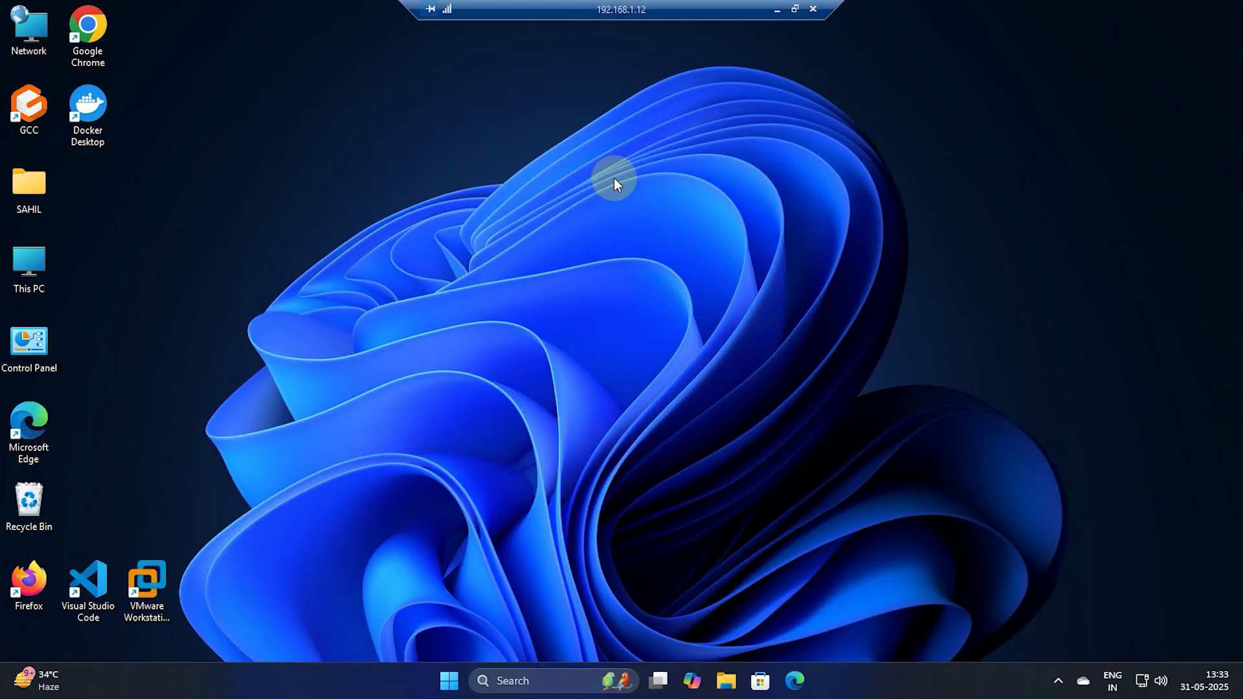
{"action": "left_click_drag", "start_coordinate": [277, 39], "coordinate": [1087, 583]}
{"action": "left_click_drag", "start_coordinate": [319, 142], "coordinate": [833, 281]}
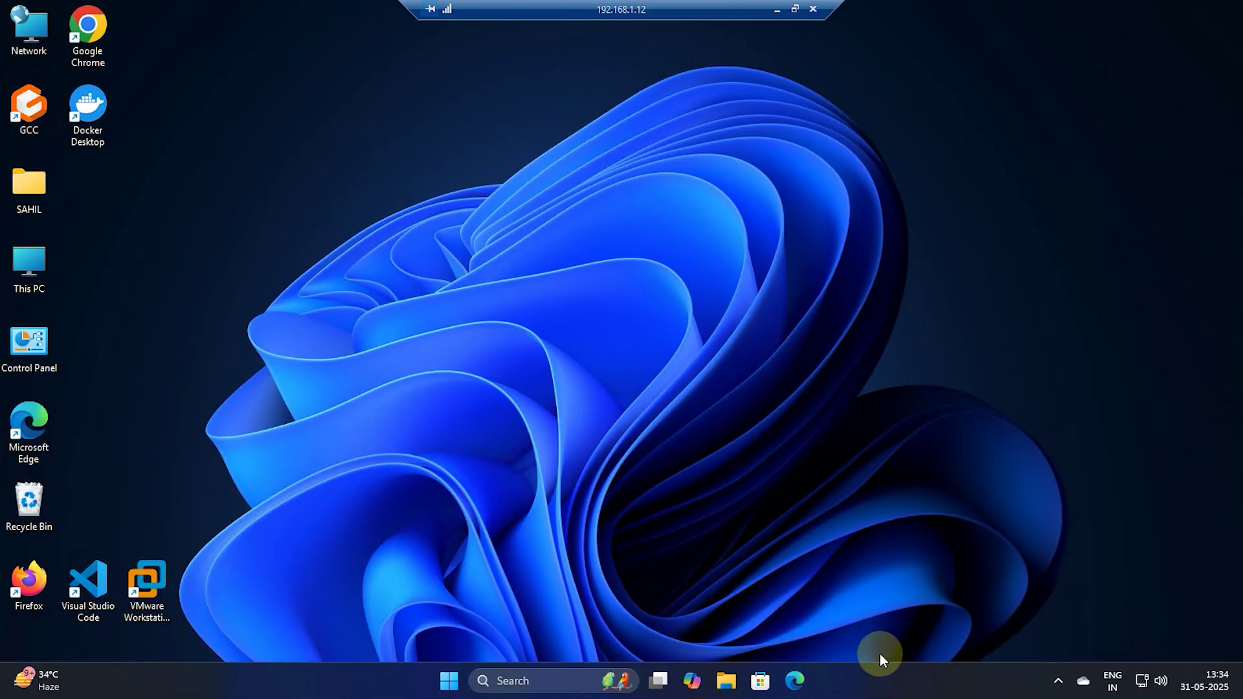
{"action": "left_click_drag", "start_coordinate": [1107, 26], "coordinate": [161, 625]}
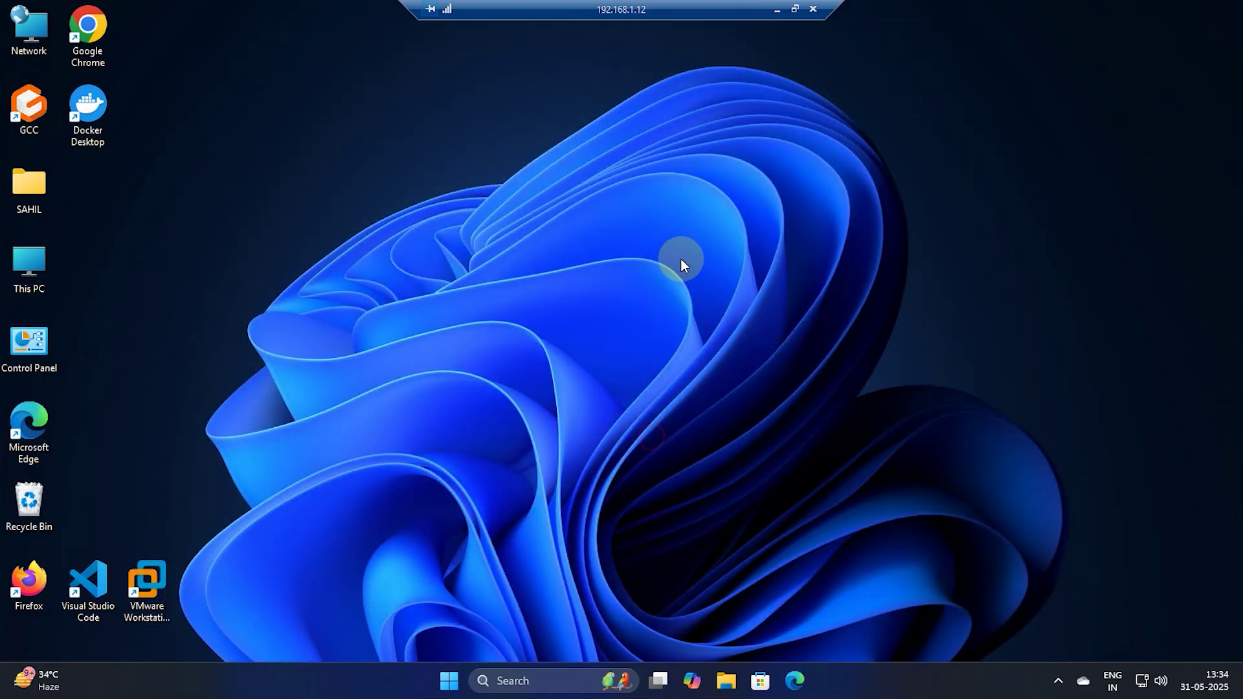
Step: Close the remote session to 192.168.1.12 and confirm the disconnection
{"action": "left_click", "coordinate": [813, 11]}
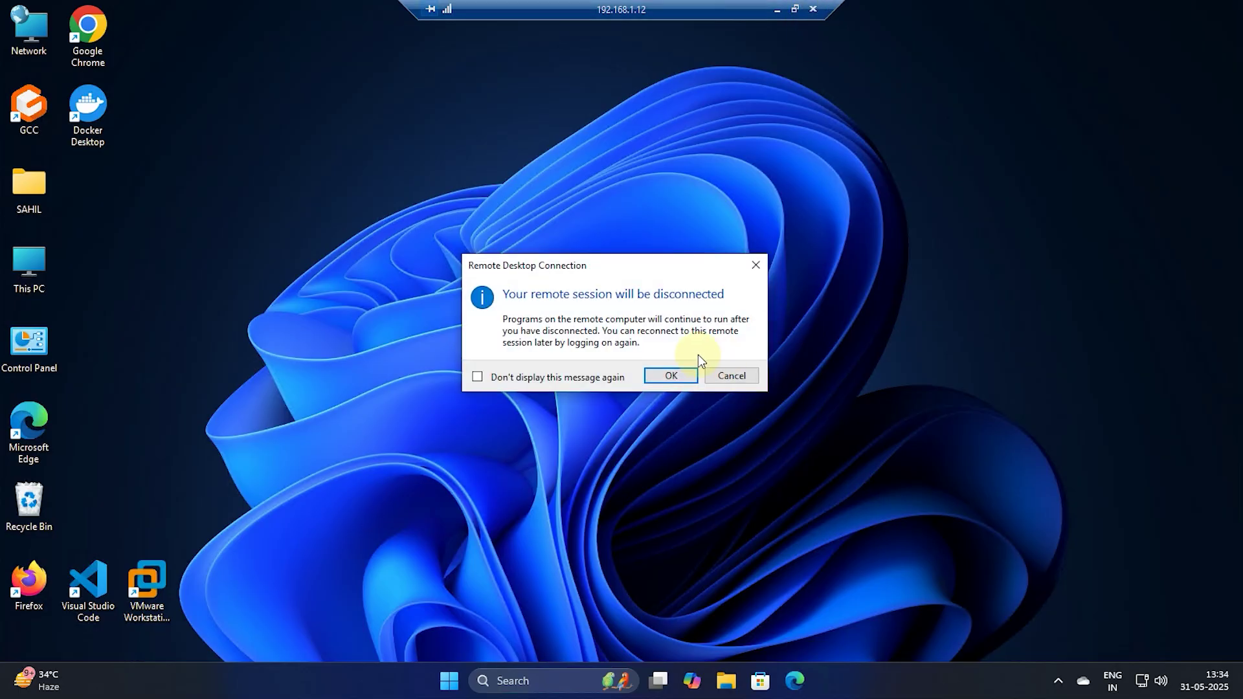
{"action": "left_click", "coordinate": [688, 375]}
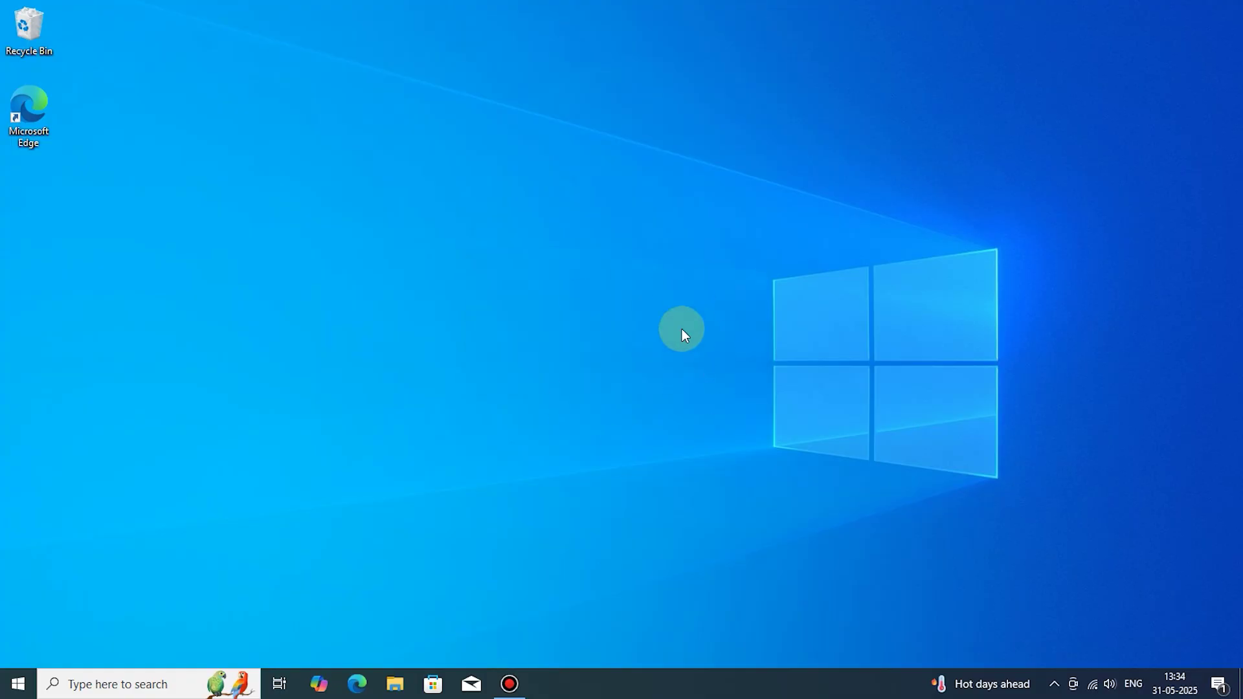